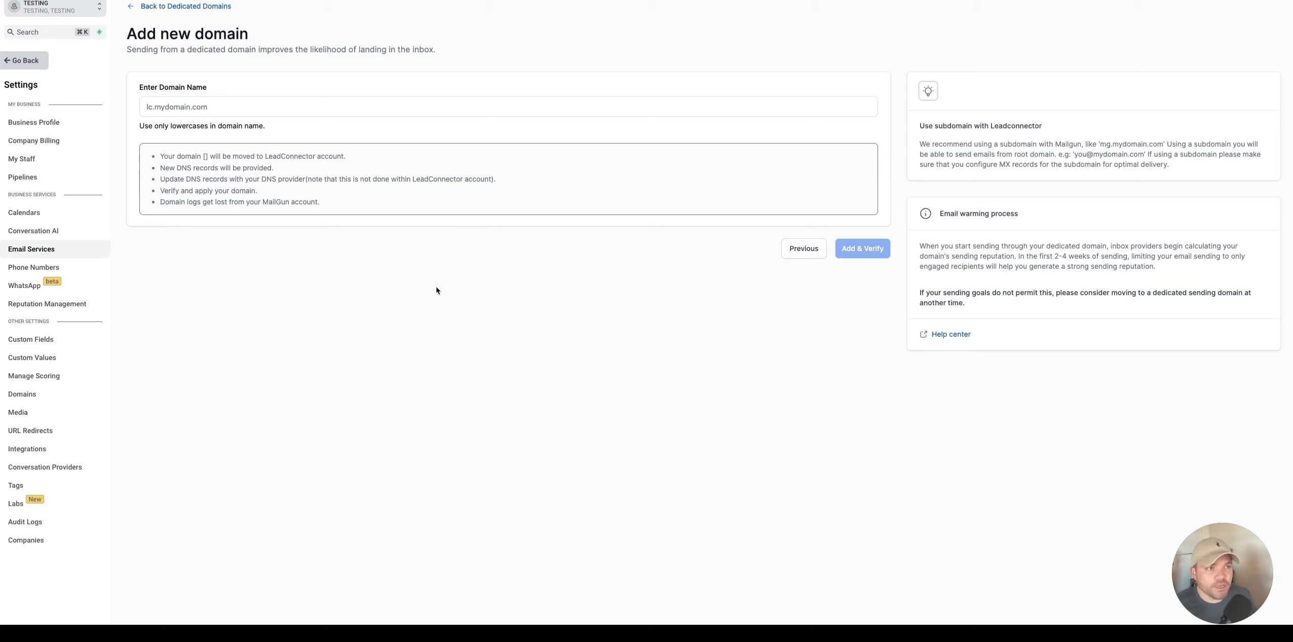
{"action": "left_click", "coordinate": [176, 105]}
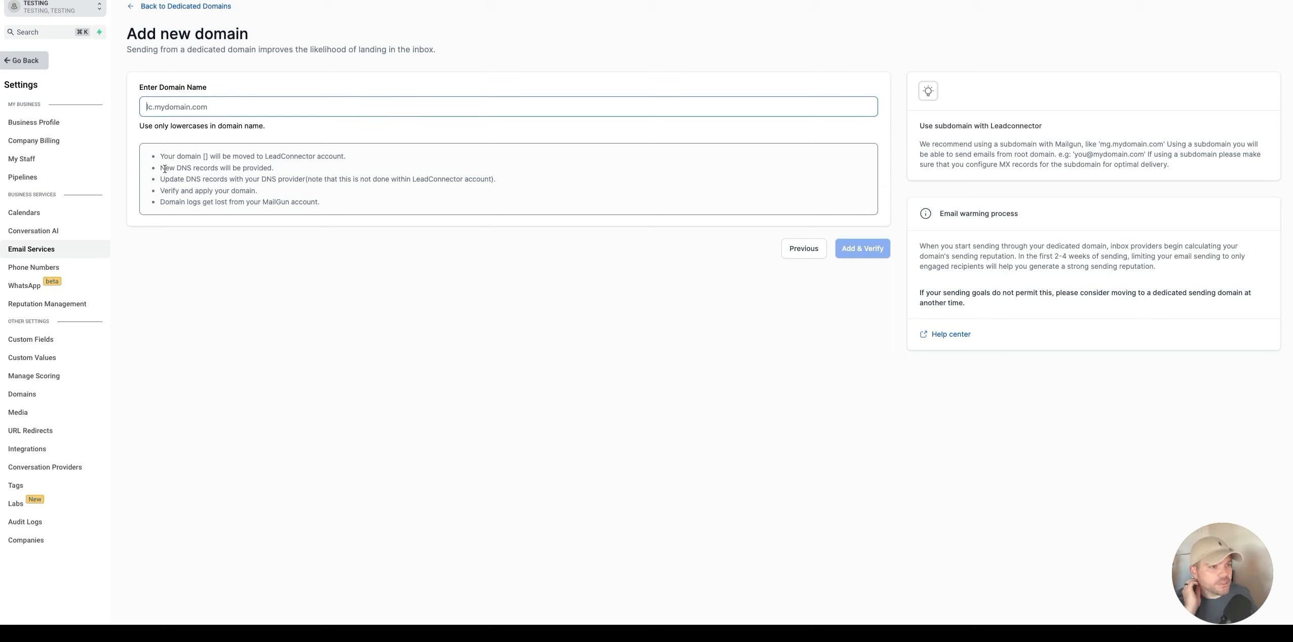
{"action": "left_click_drag", "start_coordinate": [161, 156], "coordinate": [353, 159]}
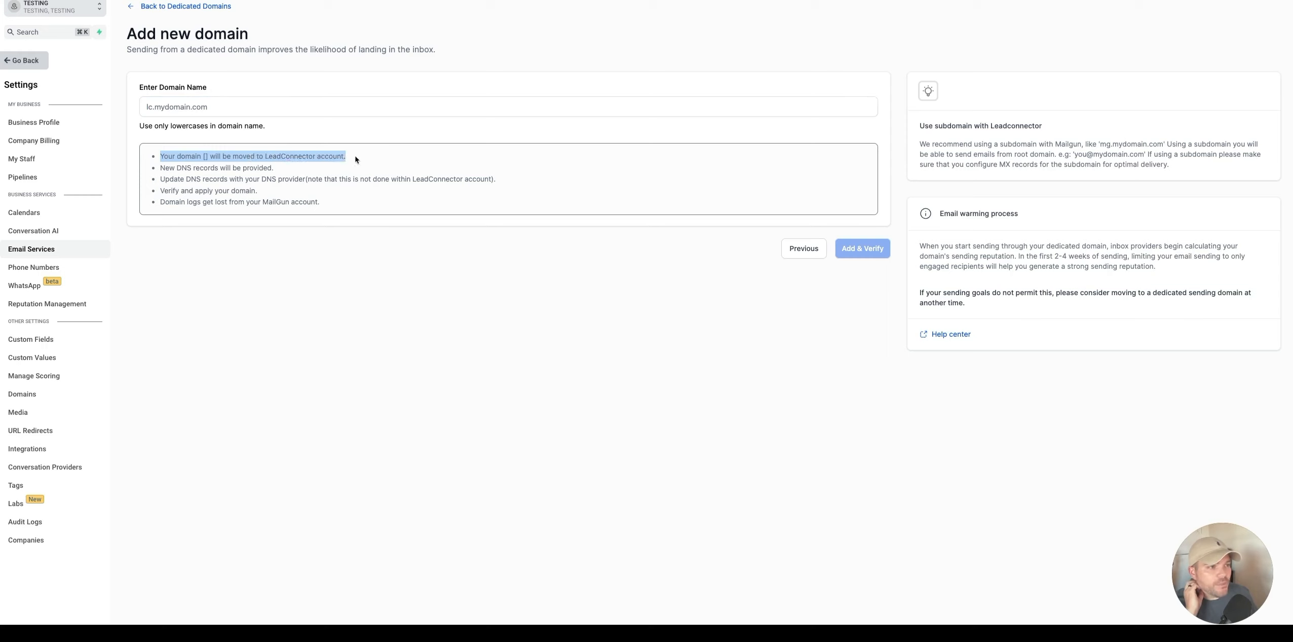
{"action": "left_click", "coordinate": [283, 155]}
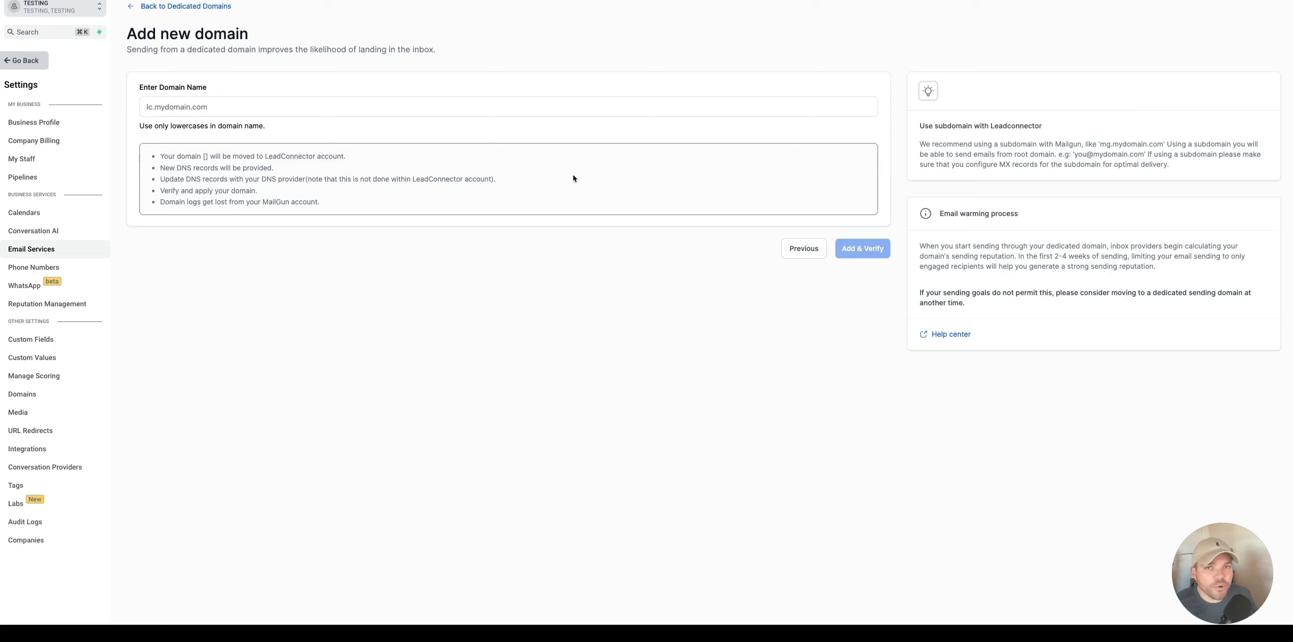
Switch to the GoDaddy domain portfolio and open the DNS records of regsites.co for editing.
{"action": "key", "text": "ctrl+Tab"}
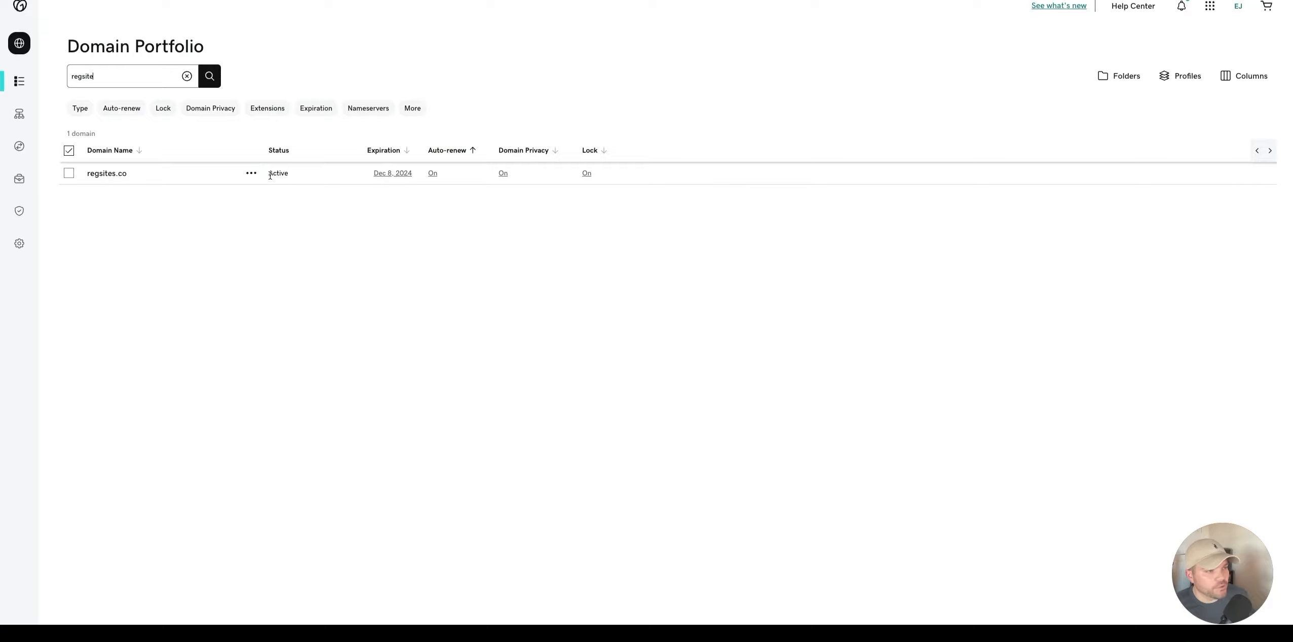
{"action": "left_click", "coordinate": [251, 175]}
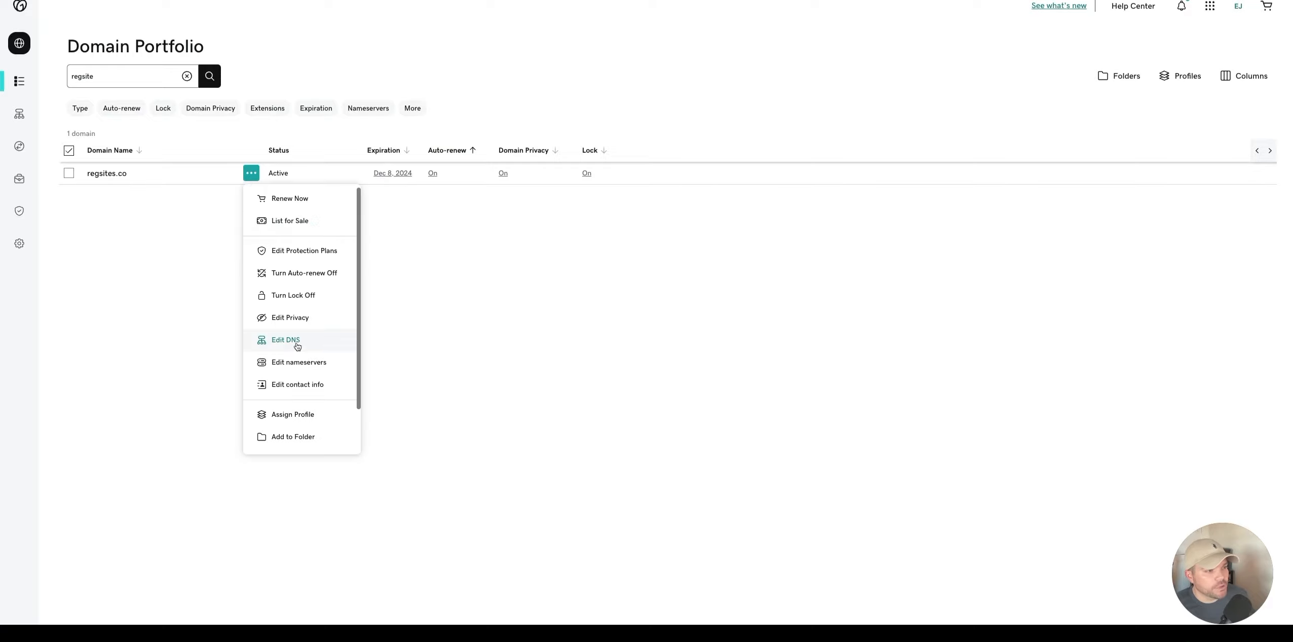
{"action": "left_click", "coordinate": [299, 338]}
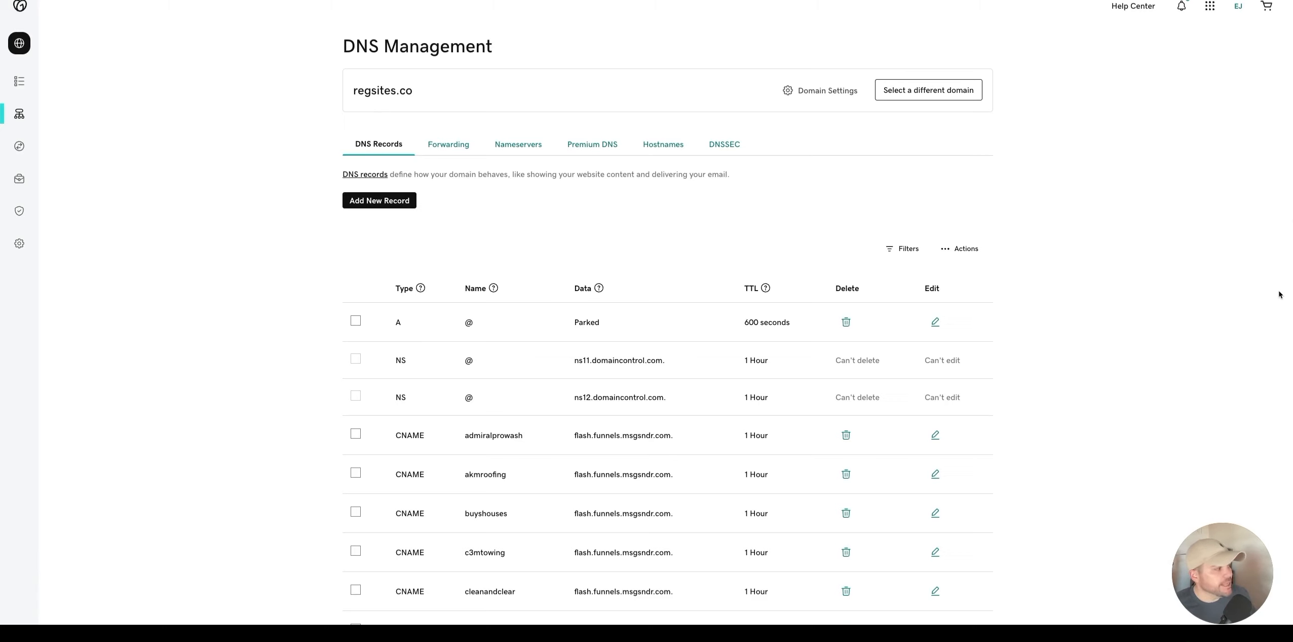
{"action": "left_click_drag", "start_coordinate": [345, 89], "coordinate": [417, 93]}
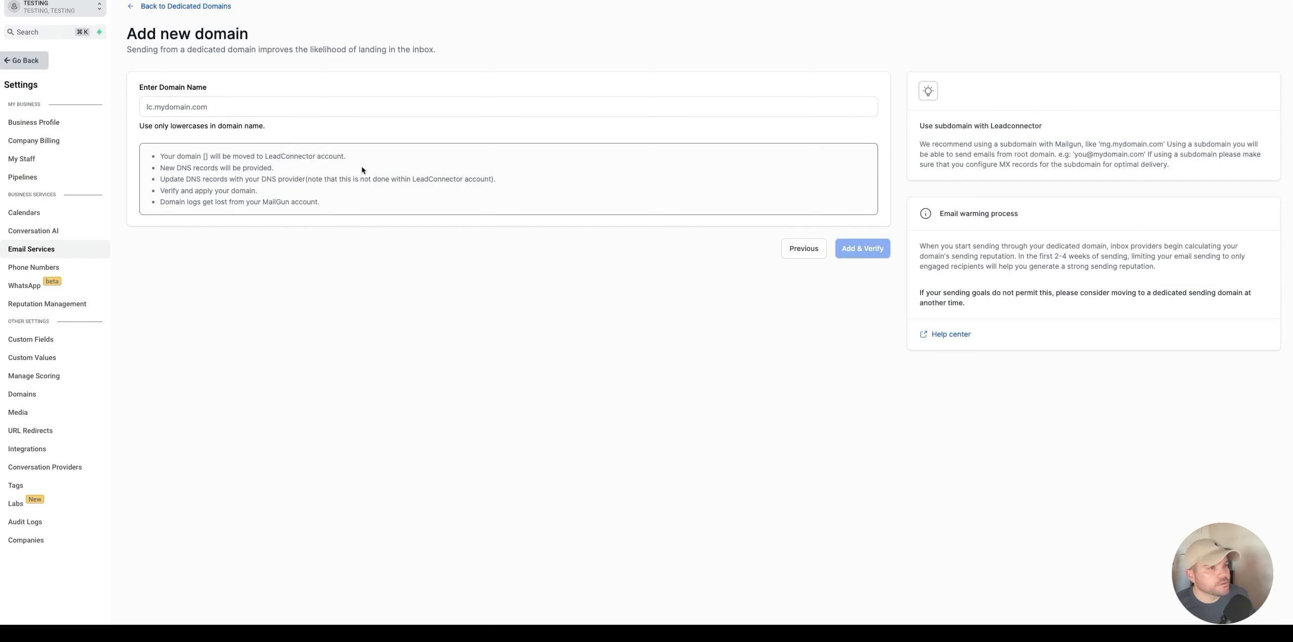
Back in LeadConnector, add and verify email.regsites.co as a dedicated sending domain, choosing to add its DNS records manually.
{"action": "left_click", "coordinate": [223, 105]}
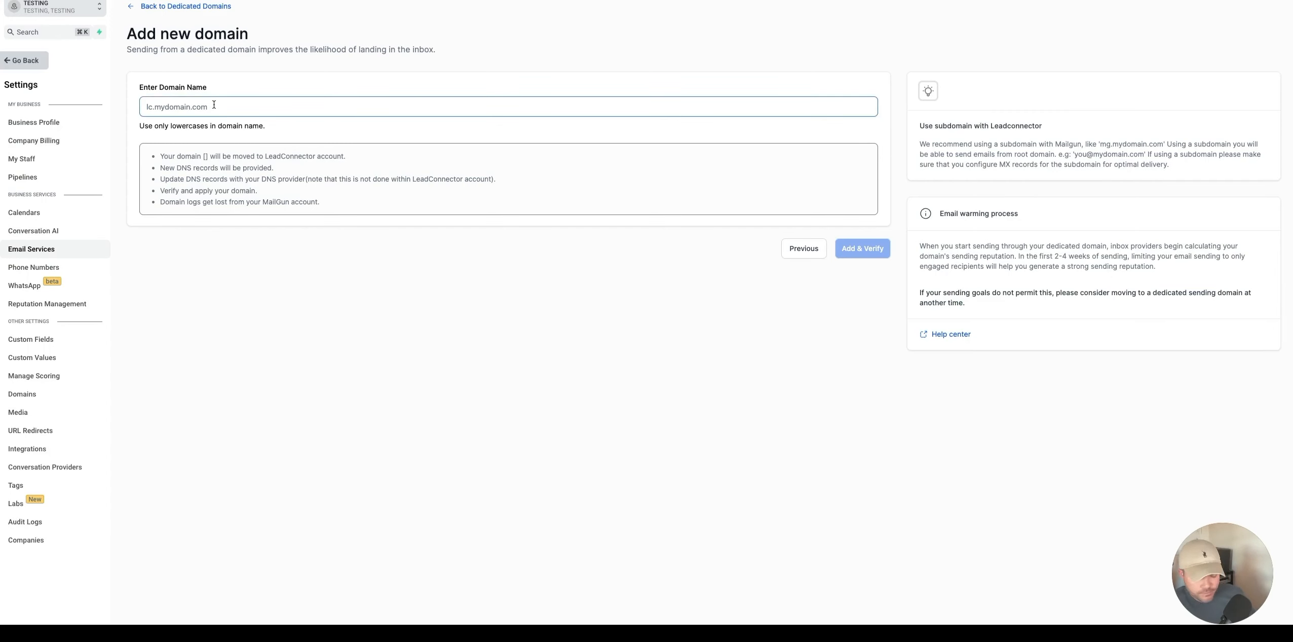
{"action": "type", "text": "email.regsites.co"}
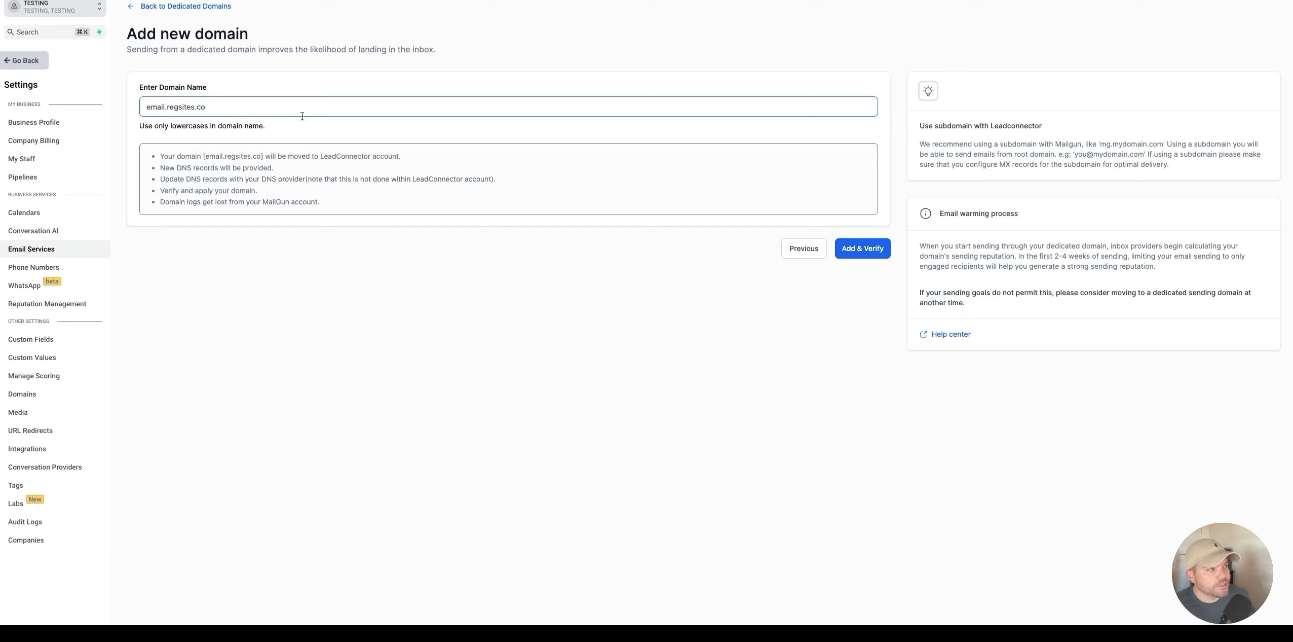
{"action": "left_click", "coordinate": [805, 298]}
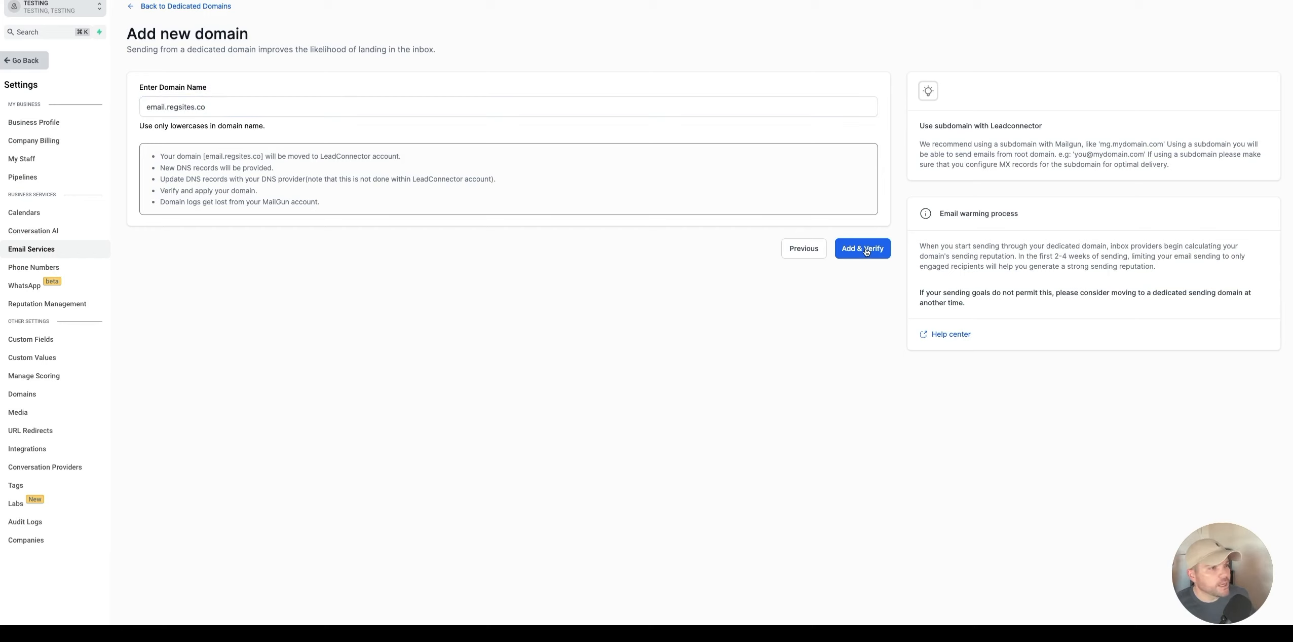
{"action": "left_click", "coordinate": [866, 249]}
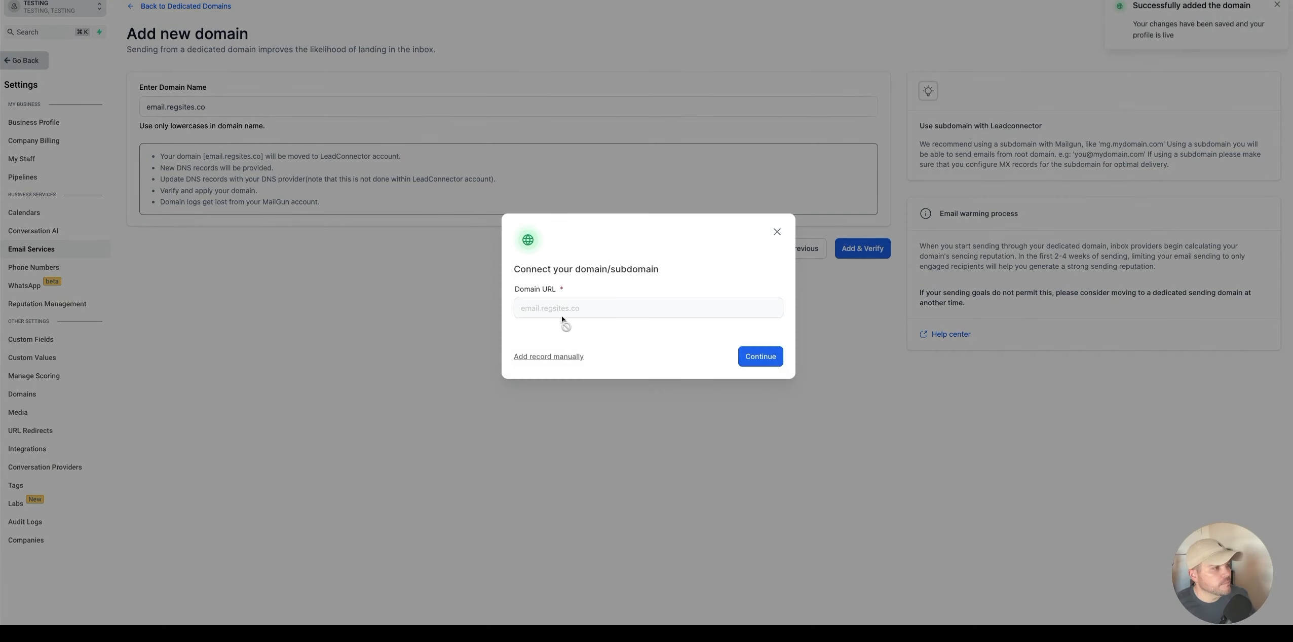
{"action": "left_click", "coordinate": [554, 356]}
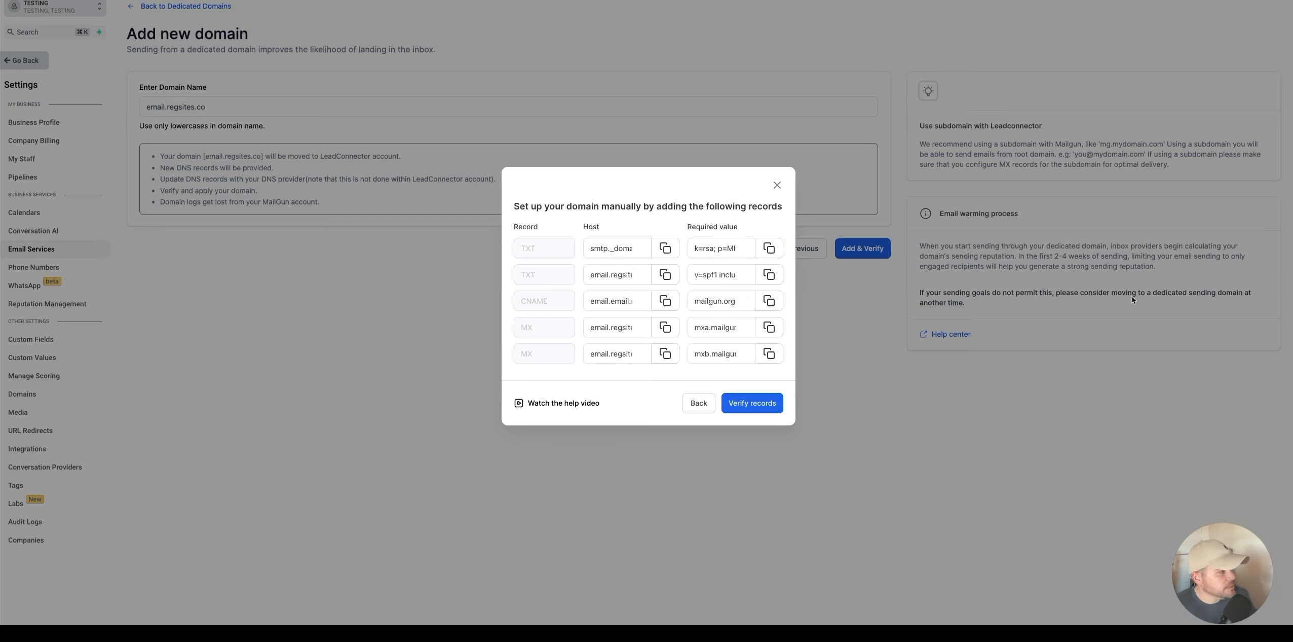
Add a TXT record to regsites.co in GoDaddy named smtp._domainkey.email.regsites.co with the required k=rsa value from LeadConnector, and save it on that host.
{"action": "left_click", "coordinate": [667, 249]}
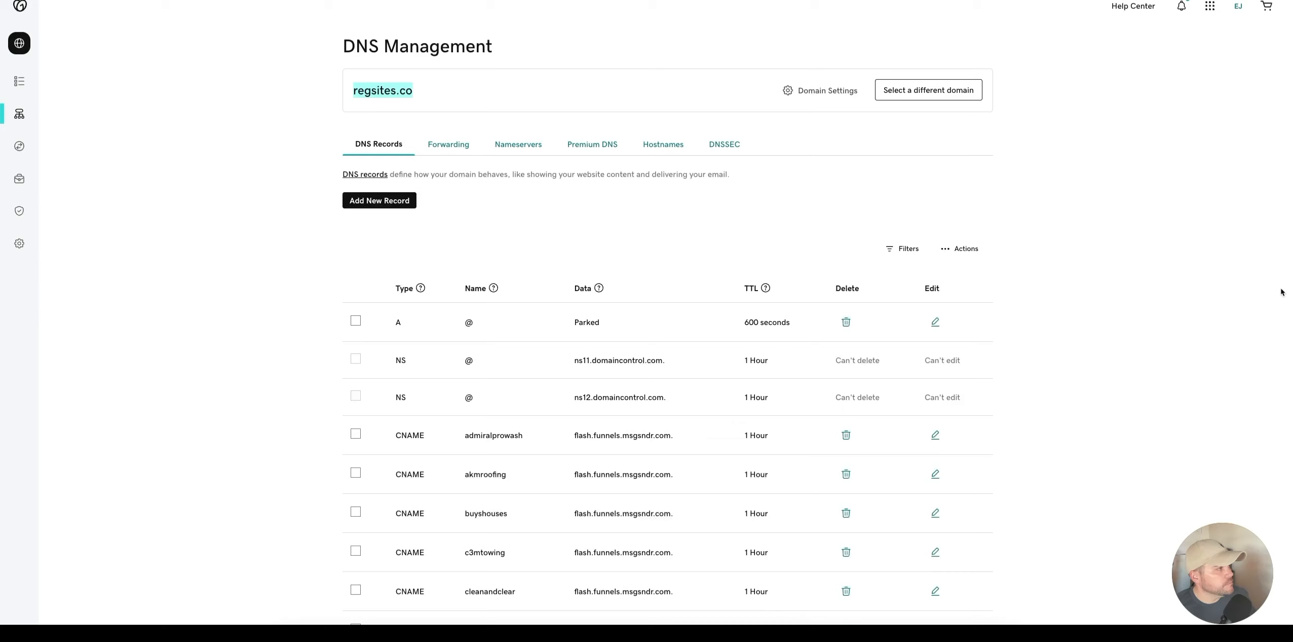
{"action": "left_click", "coordinate": [375, 197]}
{"action": "left_click", "coordinate": [401, 271]}
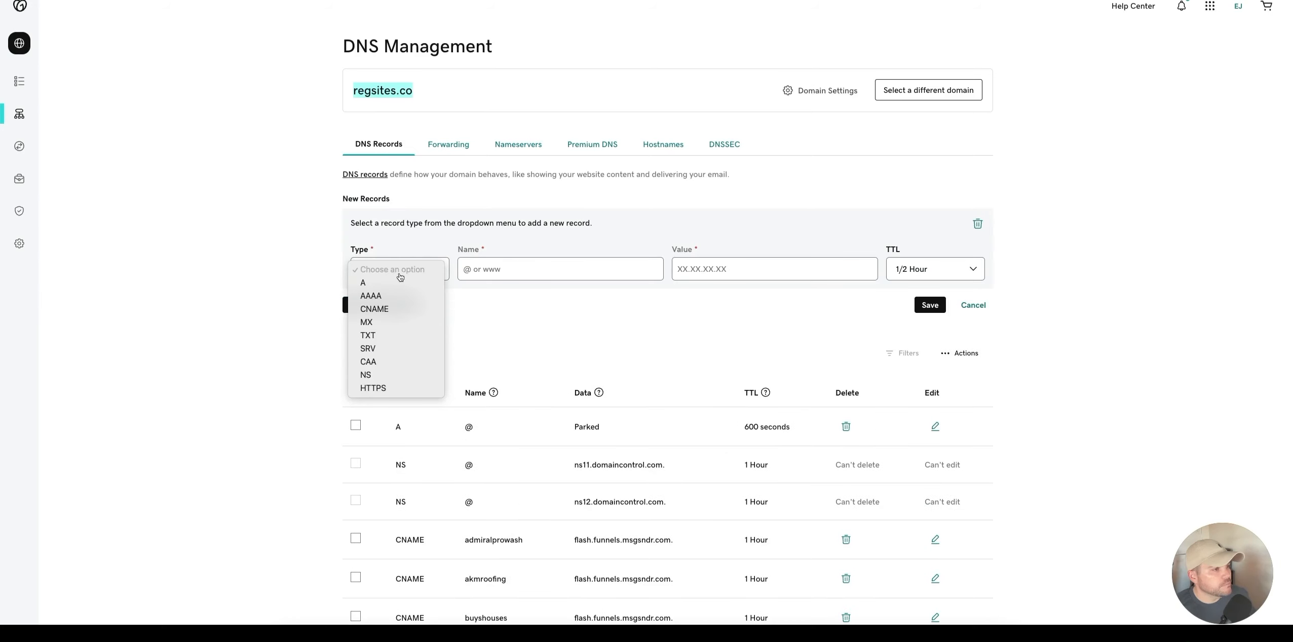
{"action": "left_click", "coordinate": [368, 335]}
{"action": "left_click", "coordinate": [530, 269]}
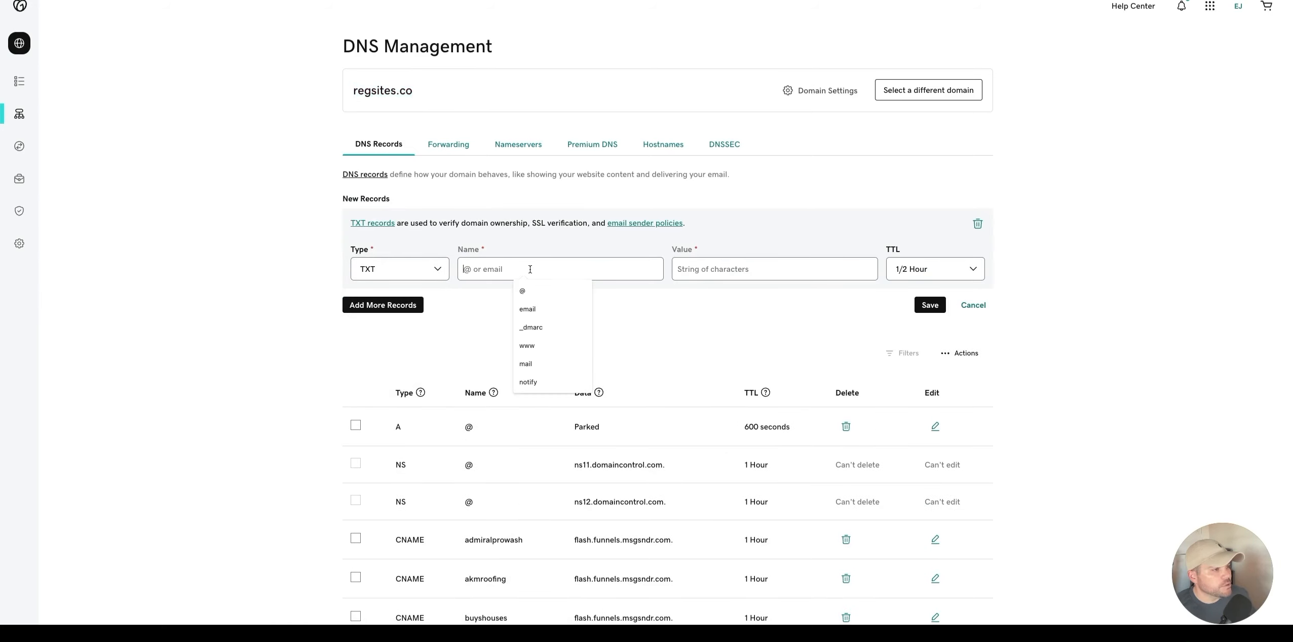
{"action": "key", "text": "ctrl+v"}
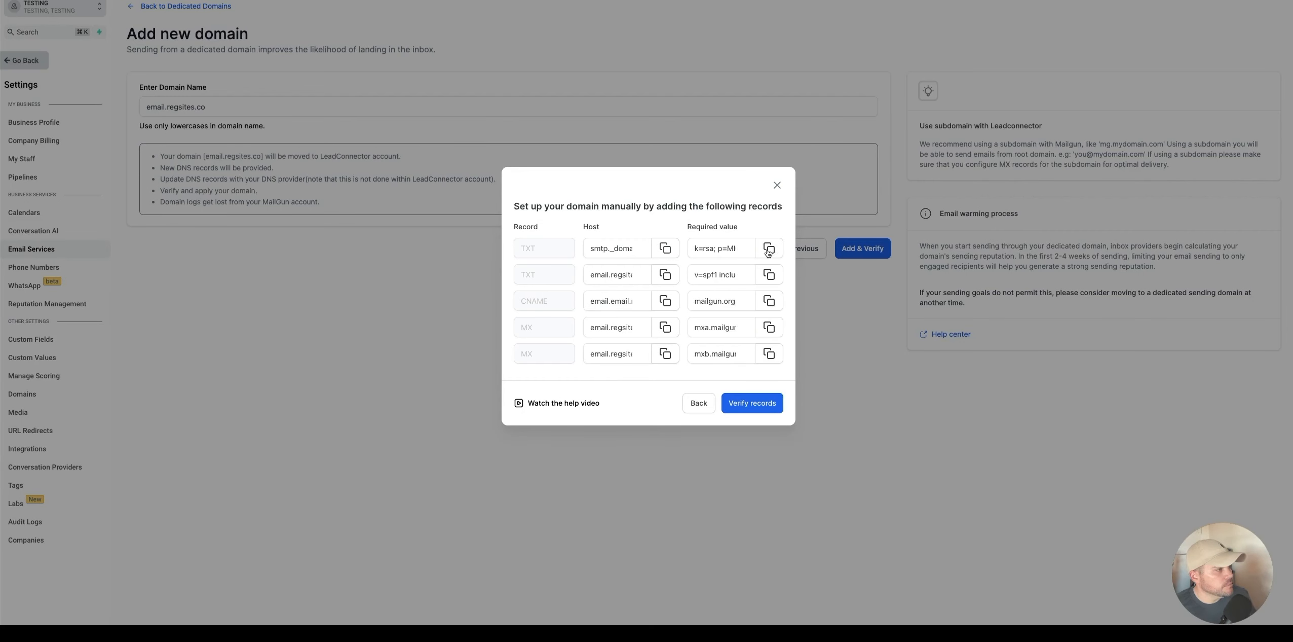
{"action": "left_click", "coordinate": [769, 250]}
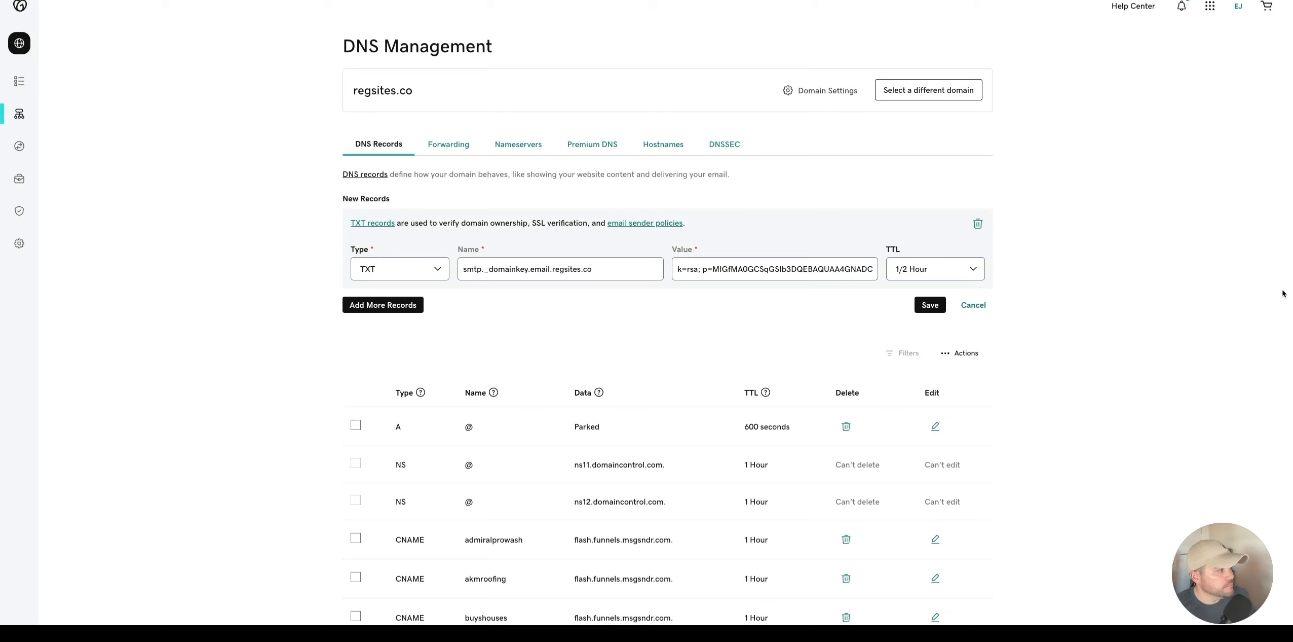
{"action": "left_click", "coordinate": [935, 307]}
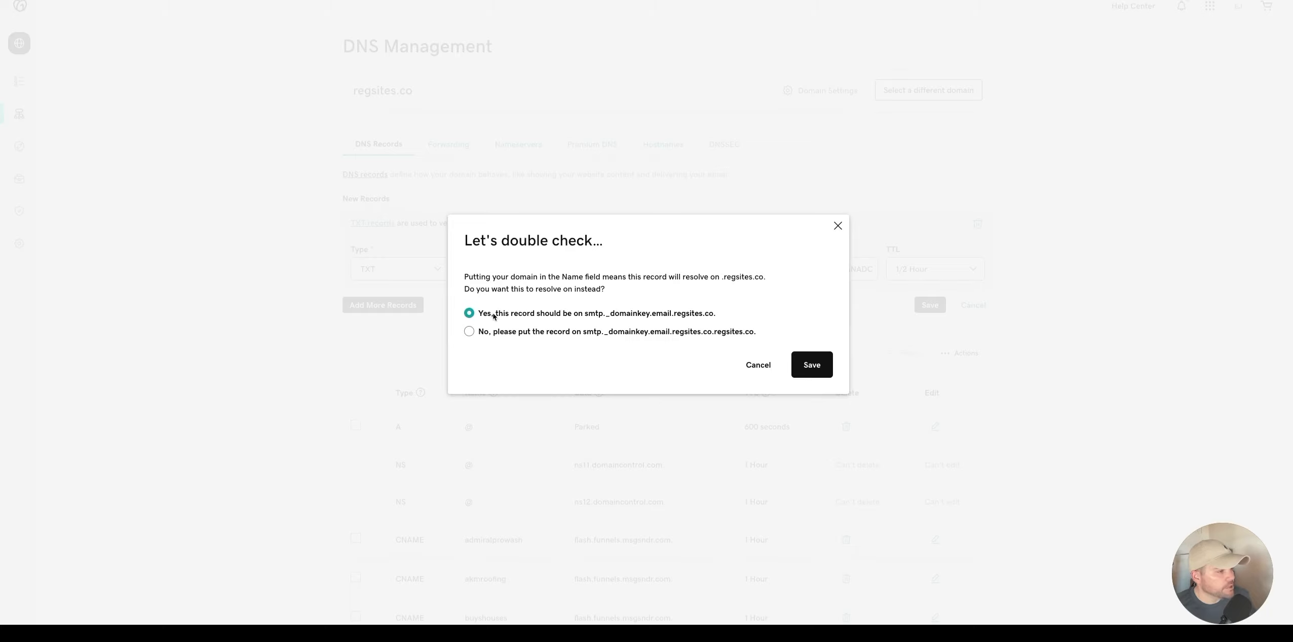
{"action": "left_click", "coordinate": [812, 364]}
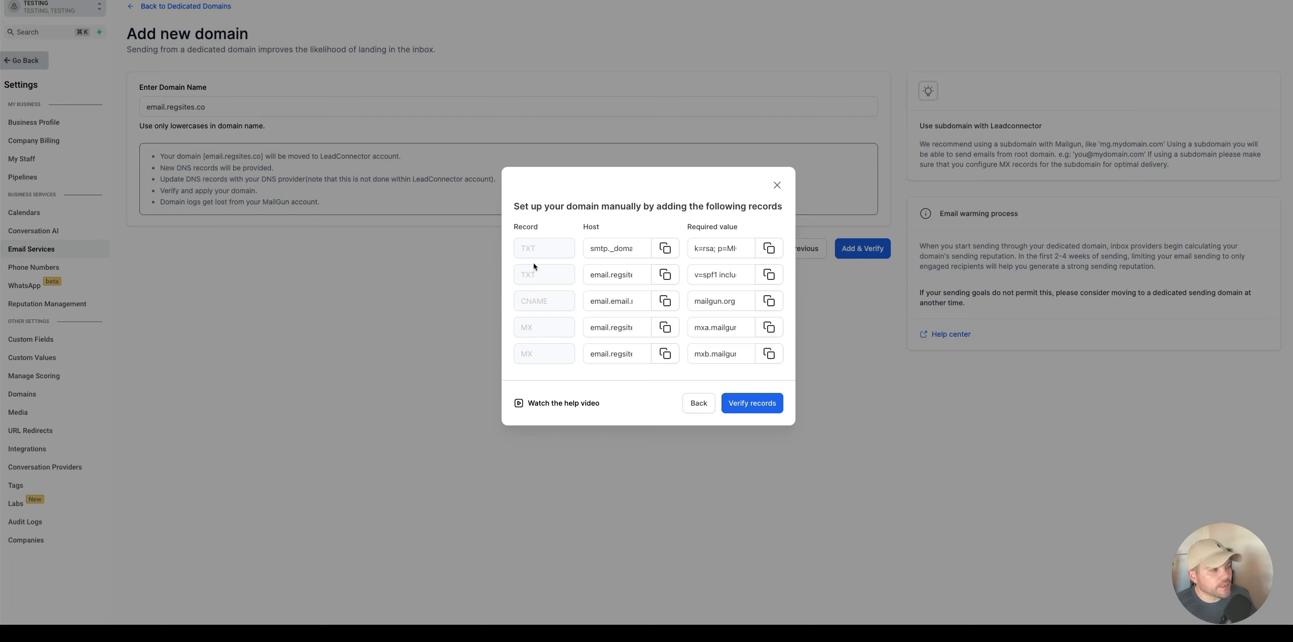
Add a second TXT record in GoDaddy named email.regsites.co with the required v=spf1 value from LeadConnector, and save it on that host.
{"action": "left_click", "coordinate": [666, 274]}
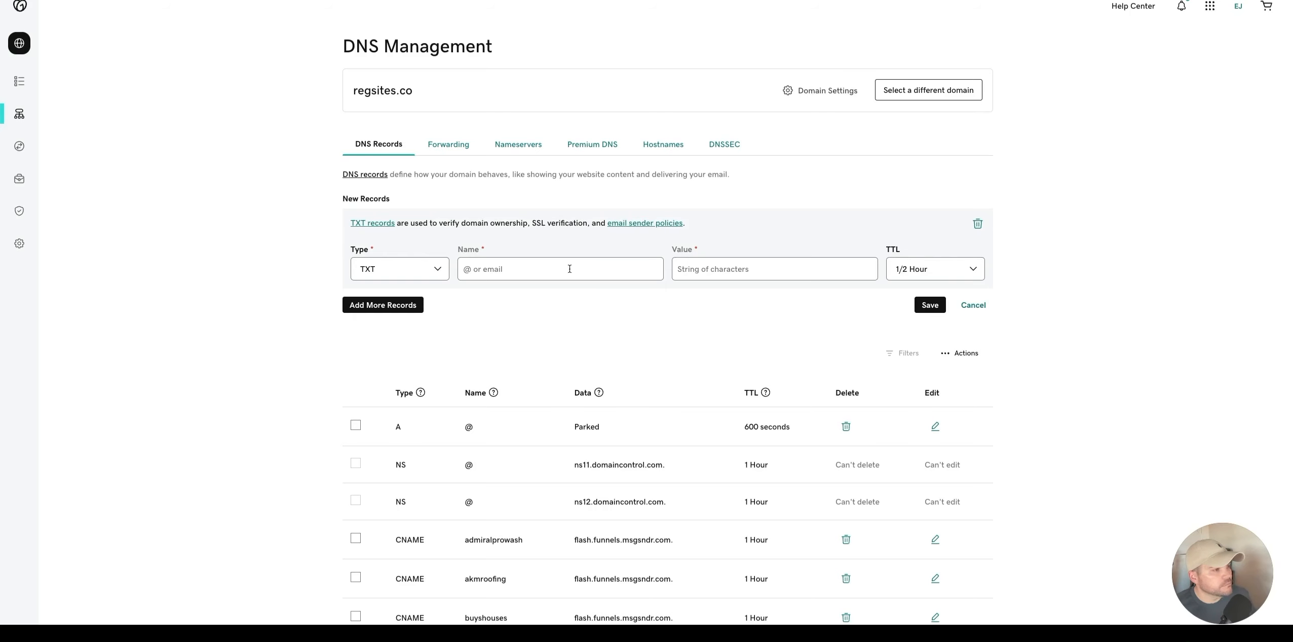
{"action": "left_click", "coordinate": [570, 268]}
{"action": "key", "text": "ctrl+v"}
{"action": "left_click", "coordinate": [714, 271]}
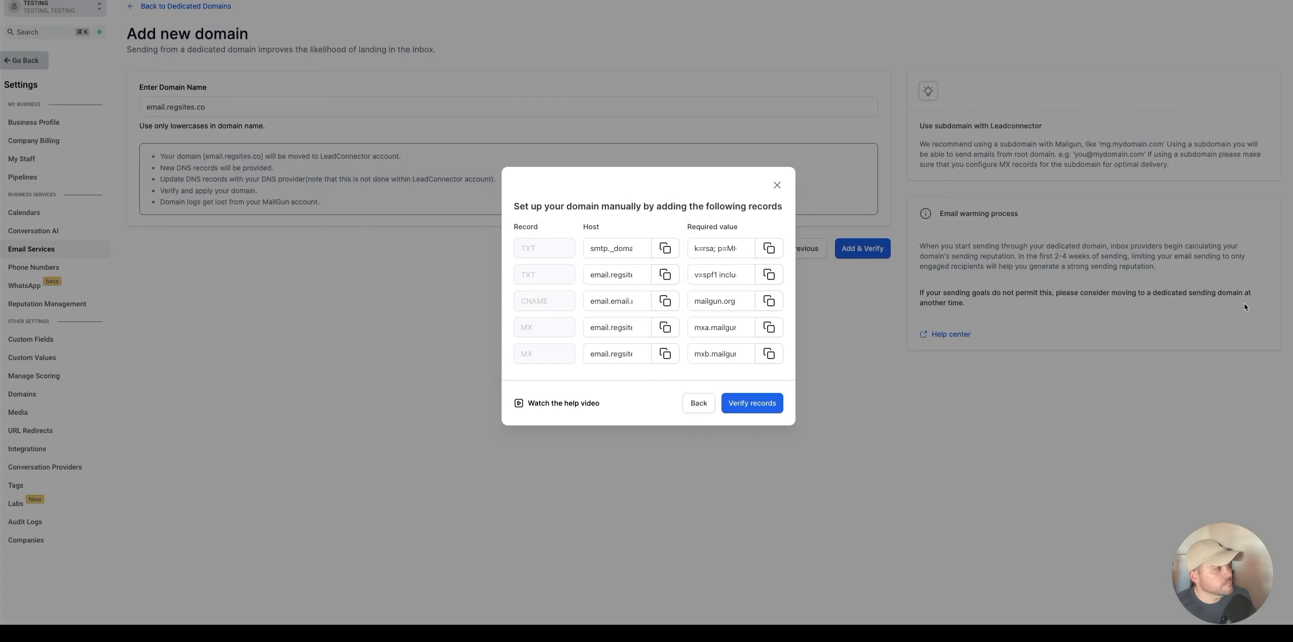
{"action": "left_click", "coordinate": [769, 274]}
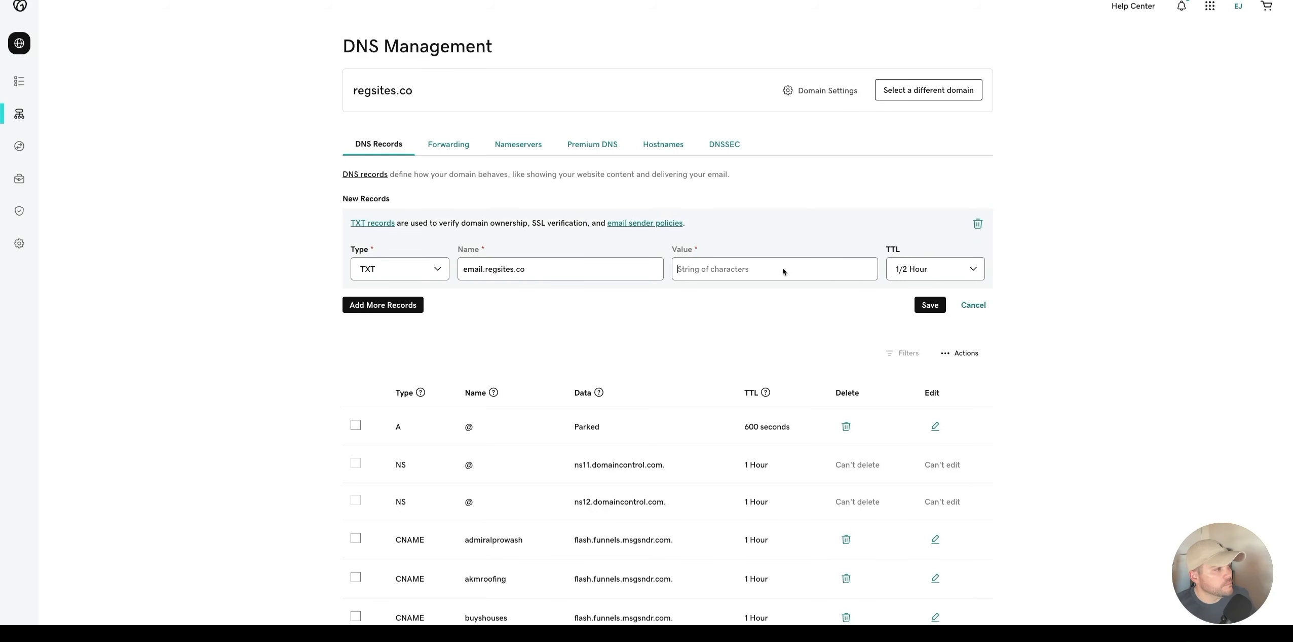
{"action": "right_click", "coordinate": [783, 271]}
{"action": "left_click", "coordinate": [755, 309]}
{"action": "left_click", "coordinate": [930, 305]}
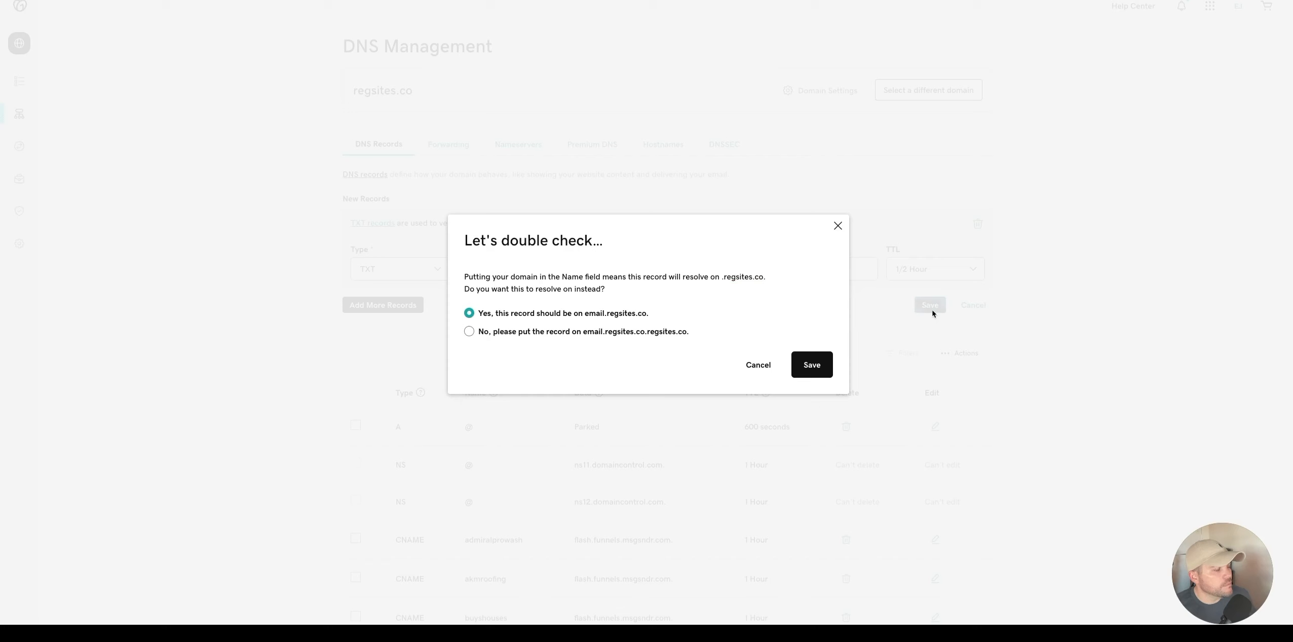
{"action": "left_click", "coordinate": [812, 367]}
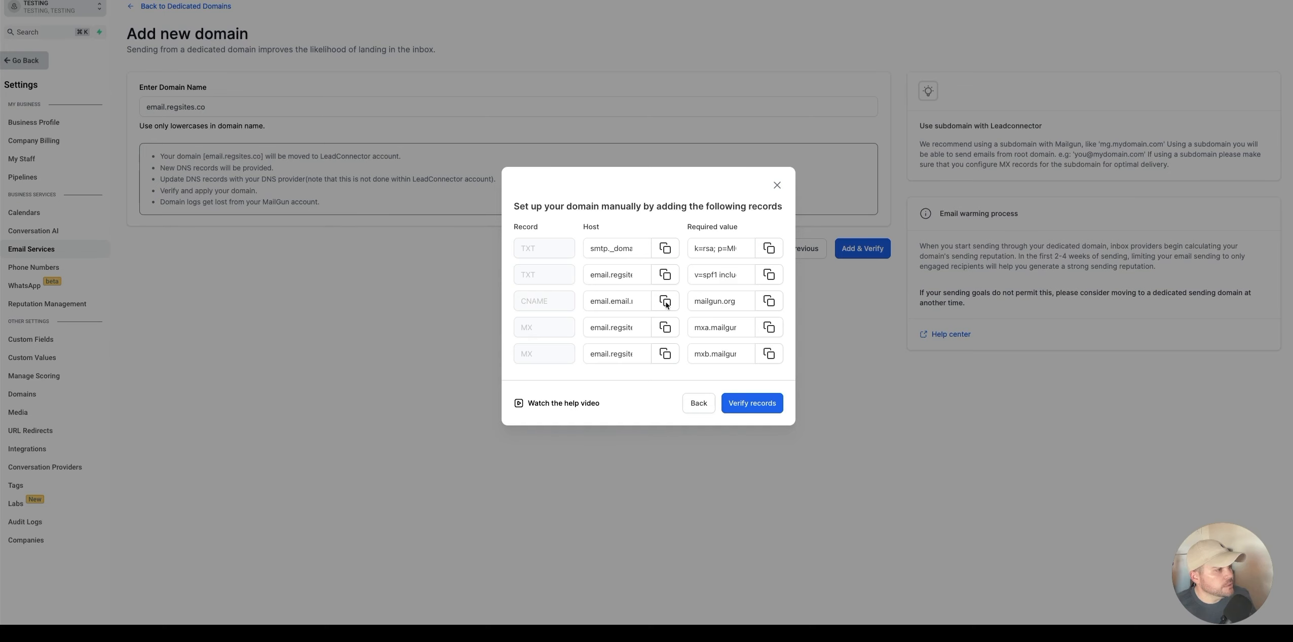
Add a CNAME record in GoDaddy named email.email.regsites.co pointing to mailgun.org, and save it on that host.
{"action": "left_click", "coordinate": [666, 302]}
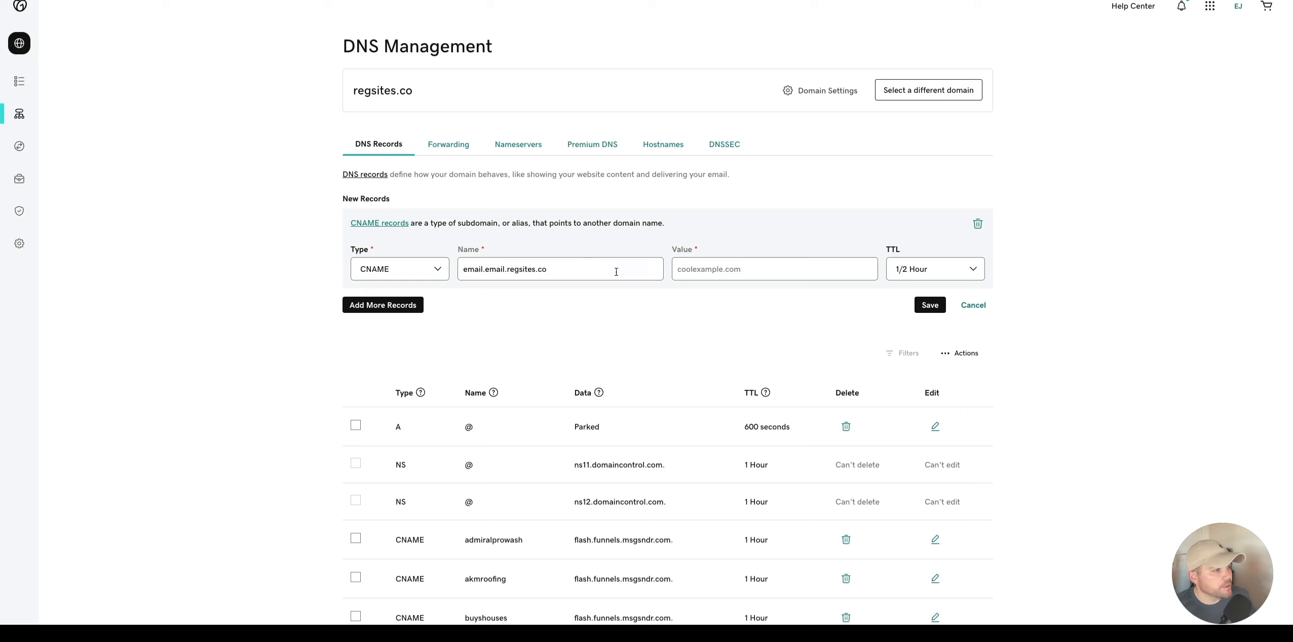
{"action": "left_click", "coordinate": [729, 278]}
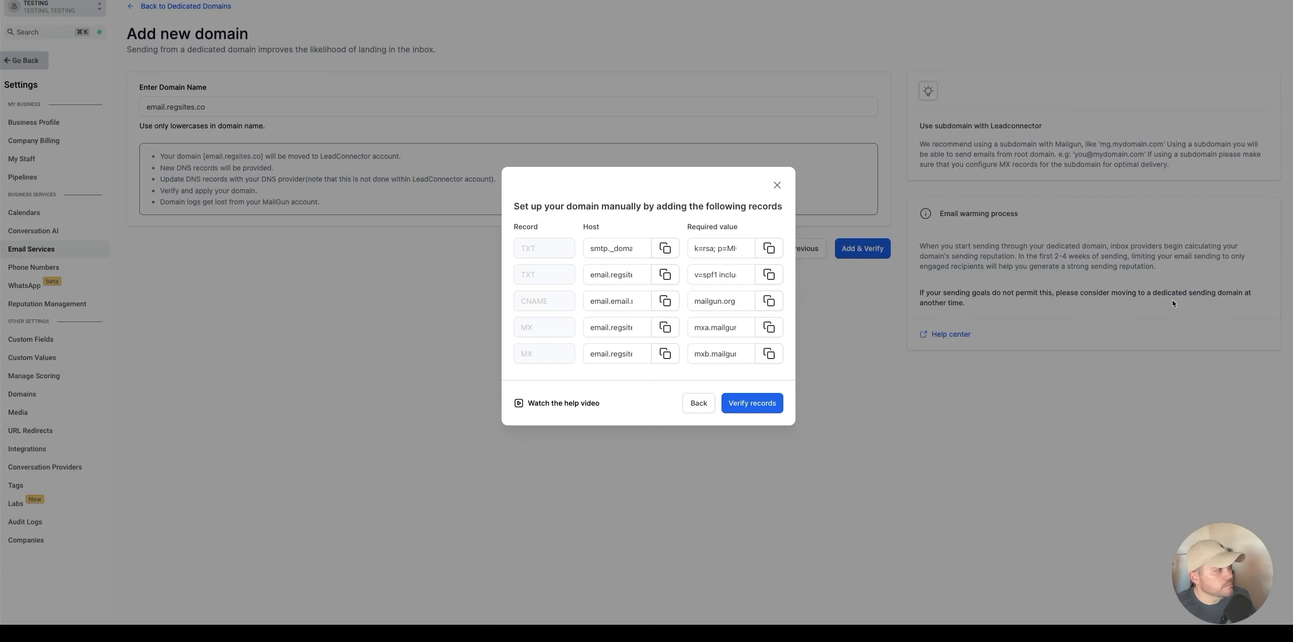
{"action": "left_click", "coordinate": [772, 301]}
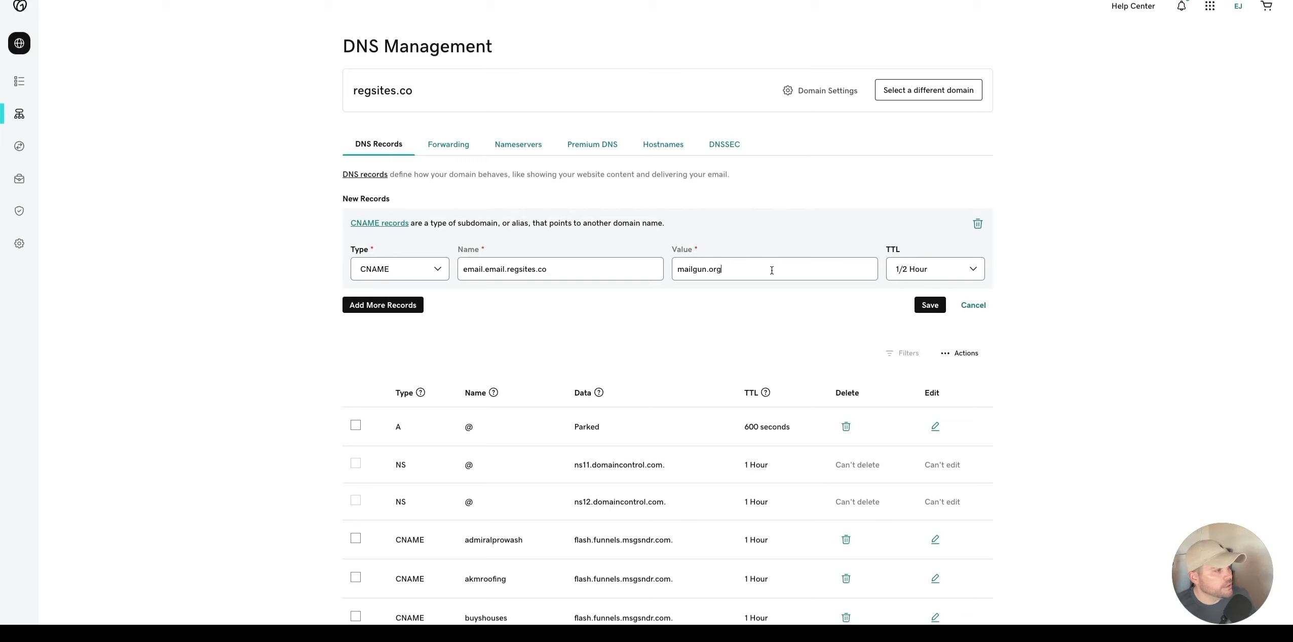
{"action": "left_click", "coordinate": [930, 305]}
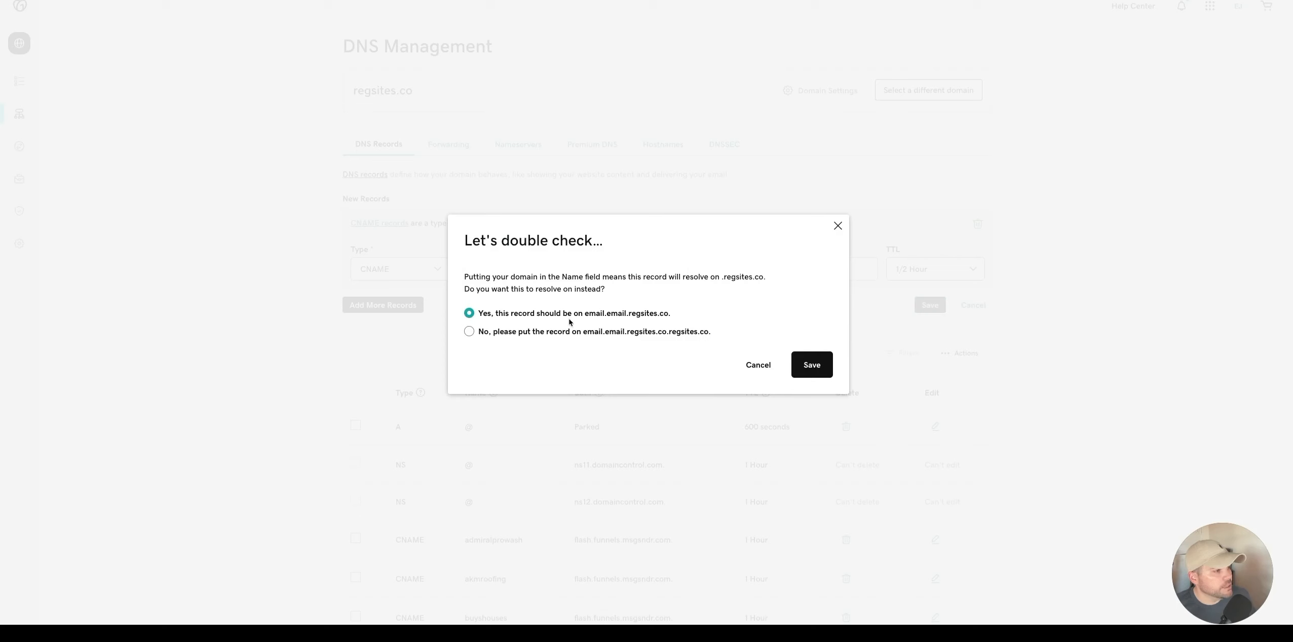
{"action": "left_click", "coordinate": [812, 364]}
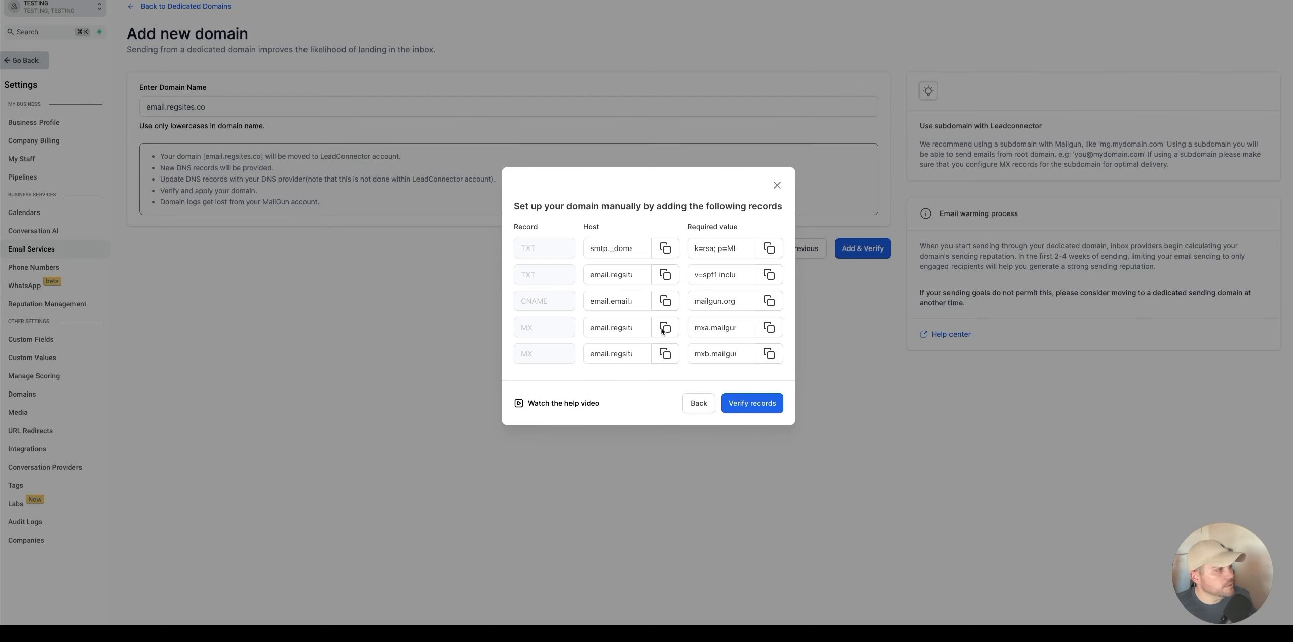
Add an MX record to regsites.co in GoDaddy named email.regsites.co with priority 20 and value mxa.mailgun.org, and save it on that host.
{"action": "left_click", "coordinate": [663, 327]}
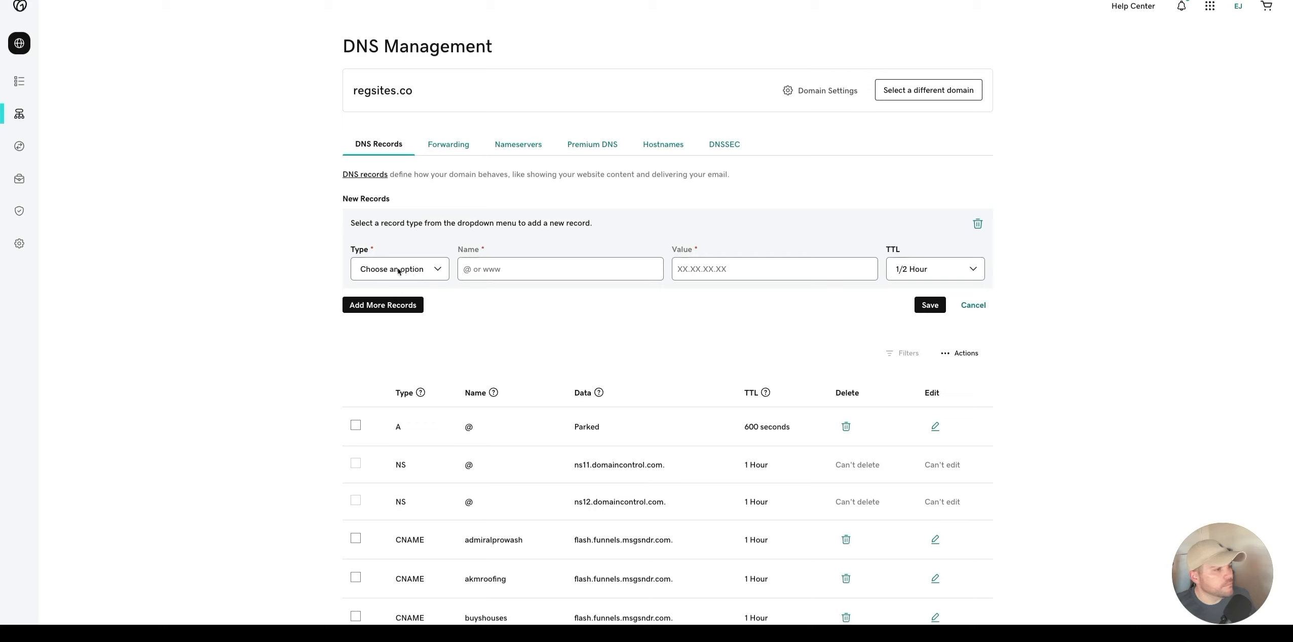
{"action": "left_click", "coordinate": [401, 269]}
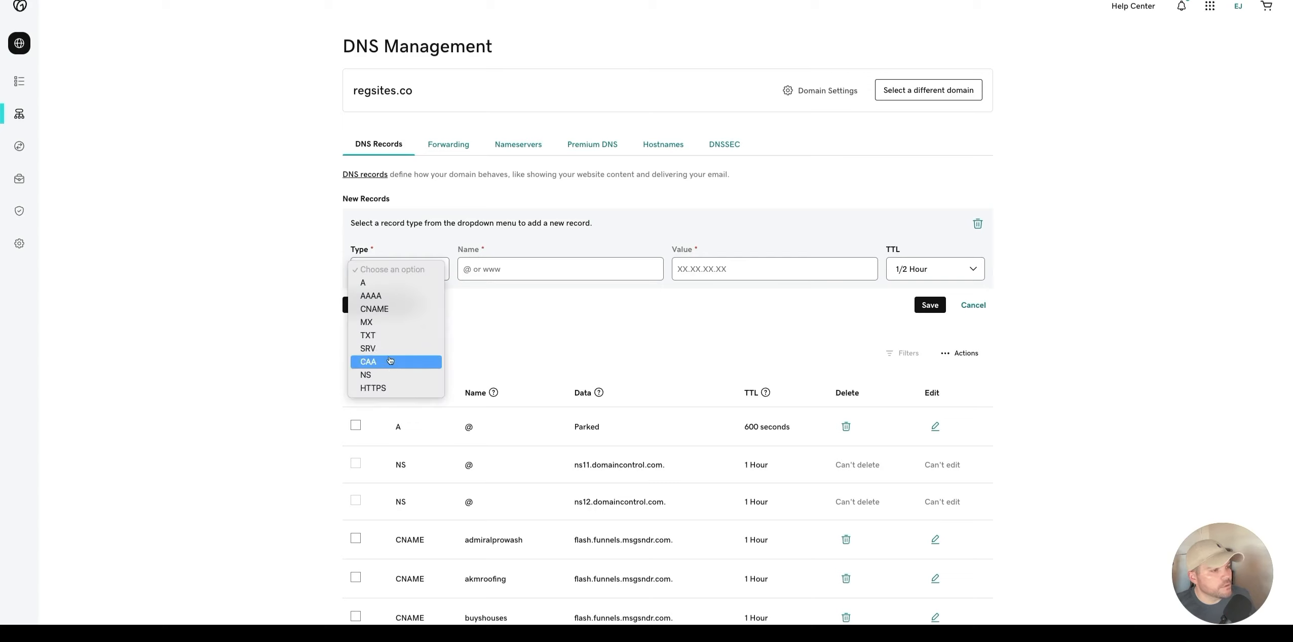
{"action": "left_click", "coordinate": [386, 322]}
{"action": "left_click", "coordinate": [498, 270]}
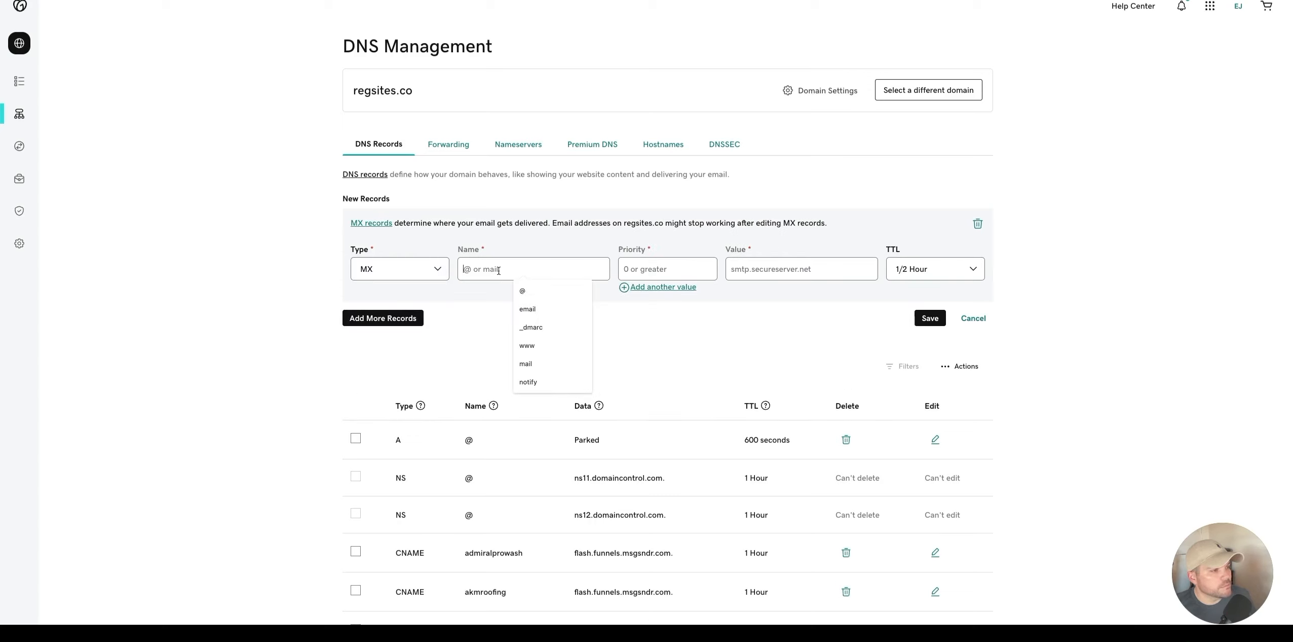
{"action": "key", "text": "ctrl+v"}
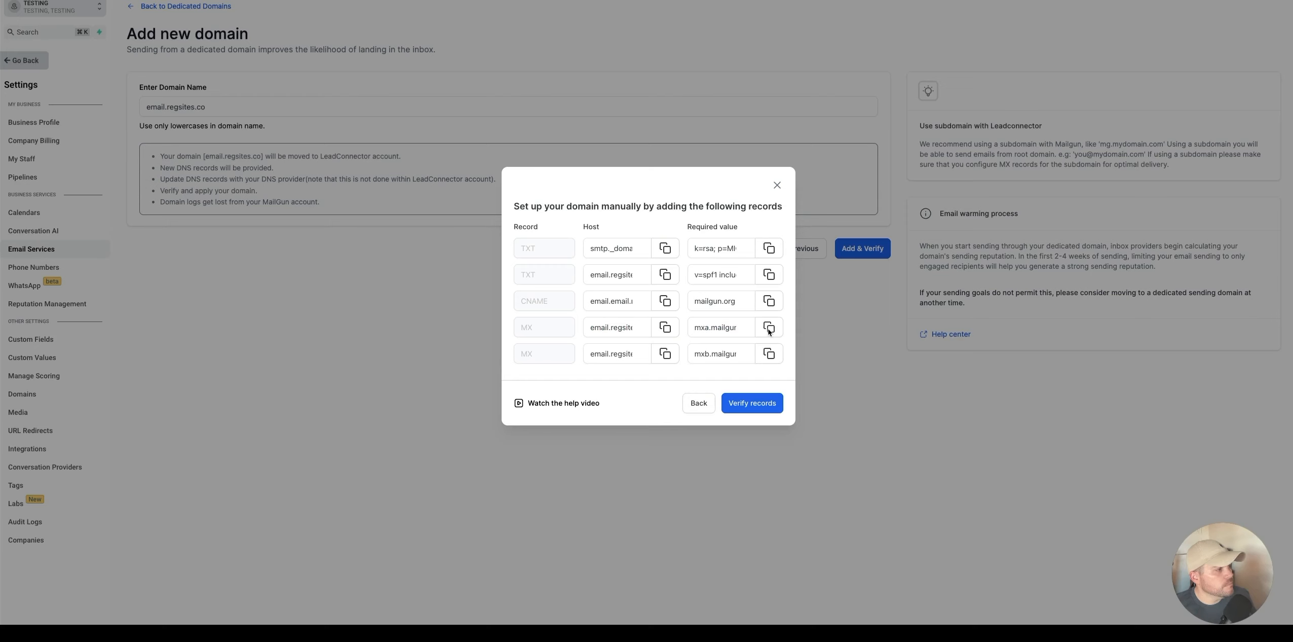
{"action": "left_click", "coordinate": [769, 329]}
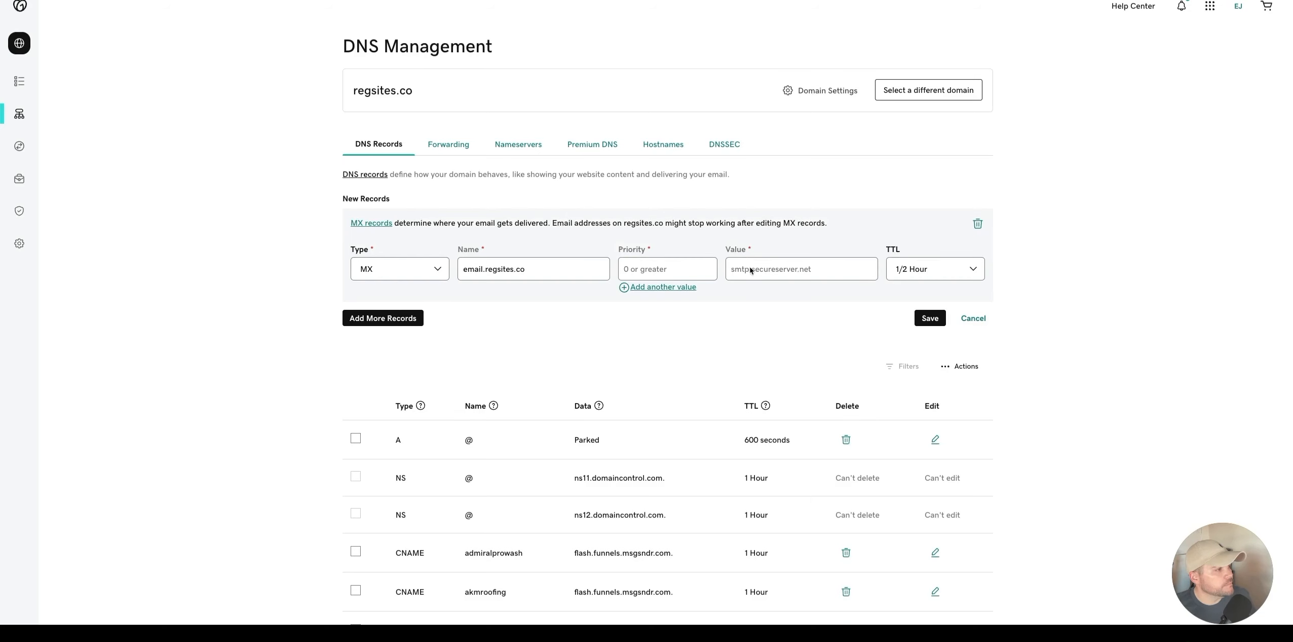
{"action": "key", "text": "ctrl+v"}
{"action": "key", "text": "ctrl+z"}
{"action": "key", "text": "ctrl+v"}
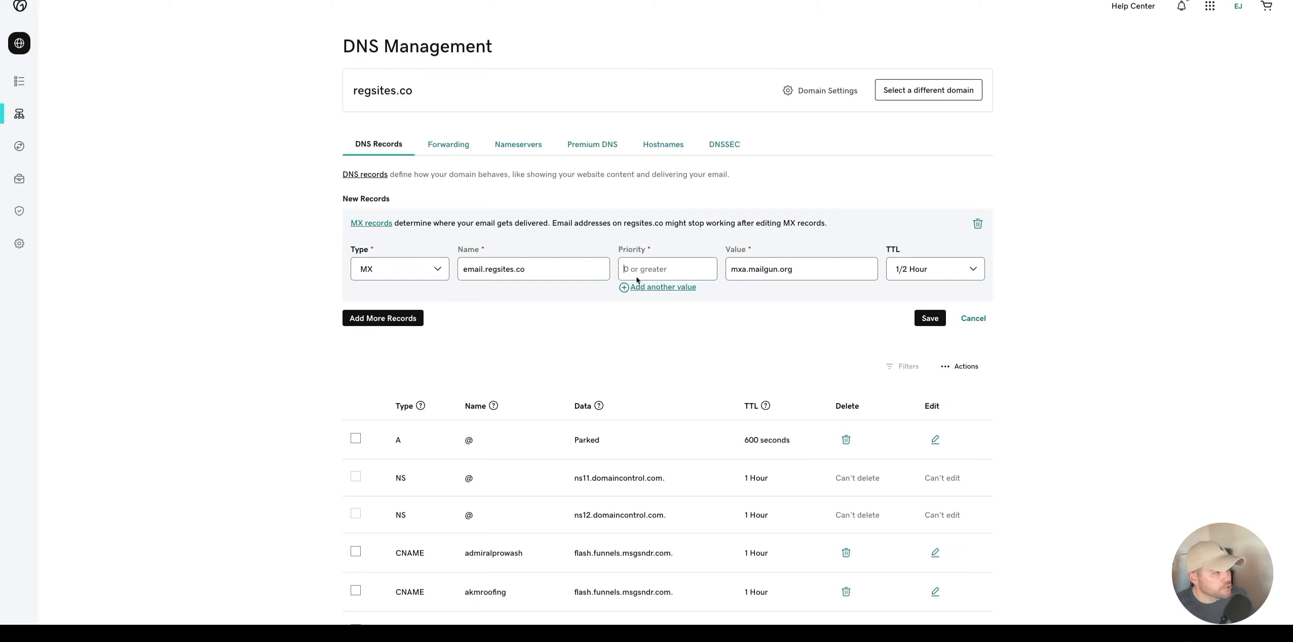
{"action": "left_click", "coordinate": [640, 264]}
{"action": "type", "text": "20"}
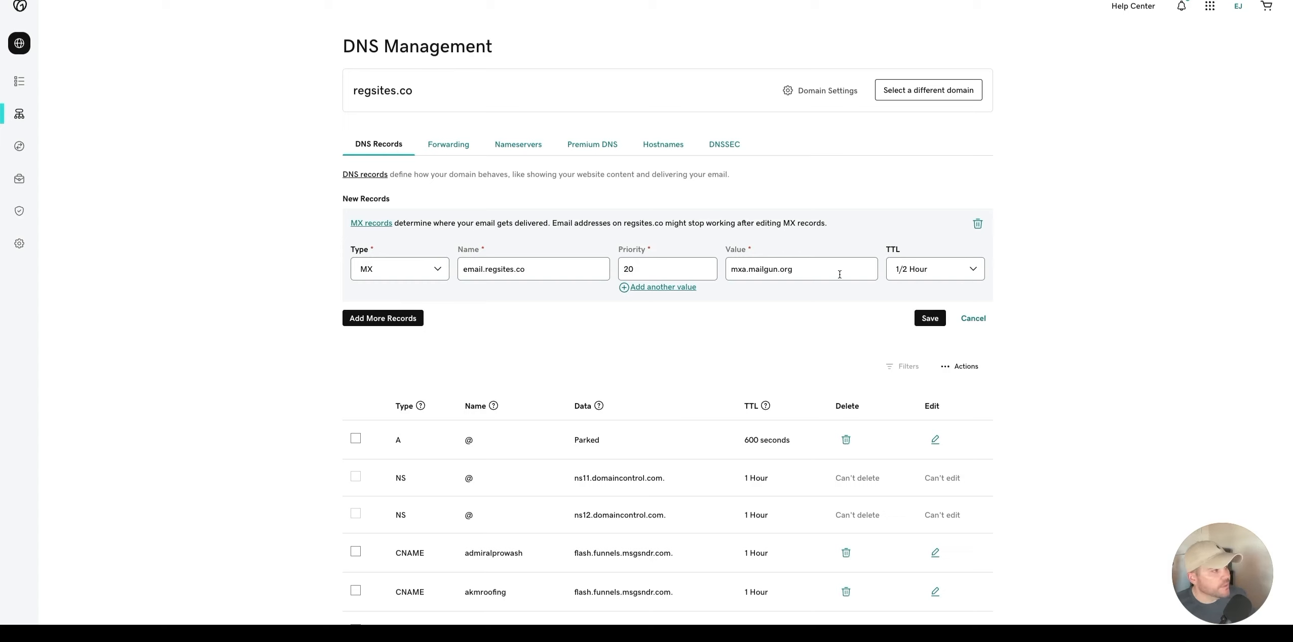
{"action": "left_click", "coordinate": [936, 315]}
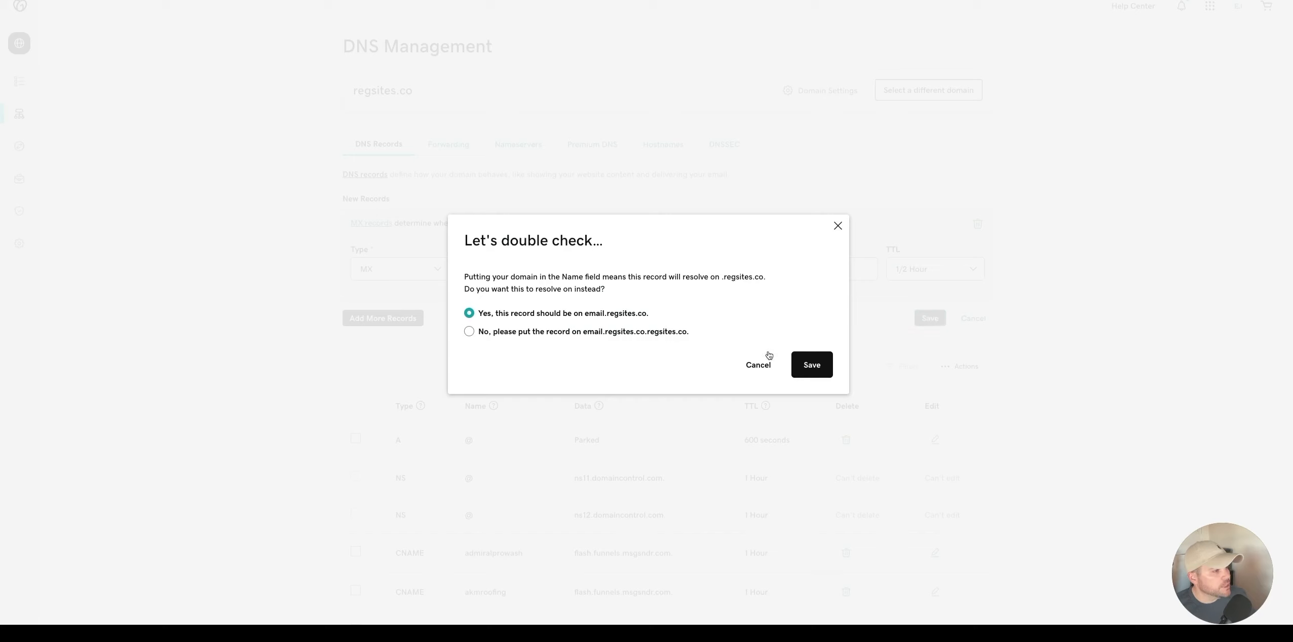
{"action": "left_click", "coordinate": [812, 364]}
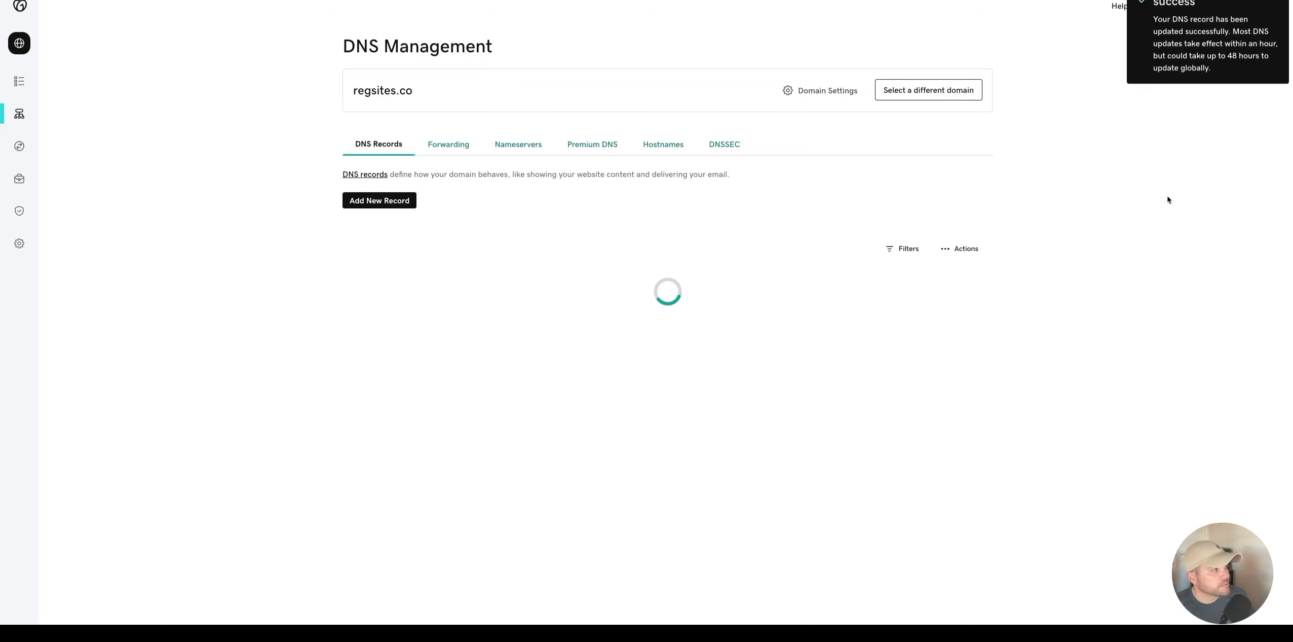
Add a second MX record in GoDaddy named email.regsites.co with priority 20 and value mxb.mailgun.org, and save it on that host.
{"action": "left_click", "coordinate": [408, 203]}
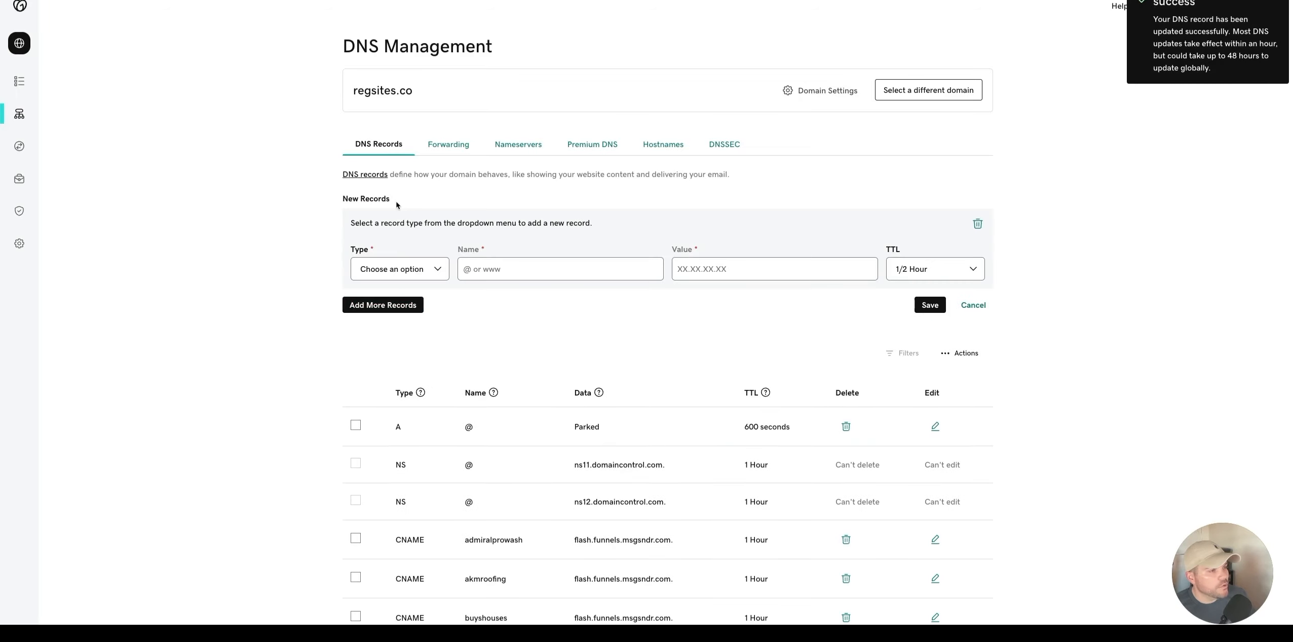
{"action": "left_click", "coordinate": [397, 269]}
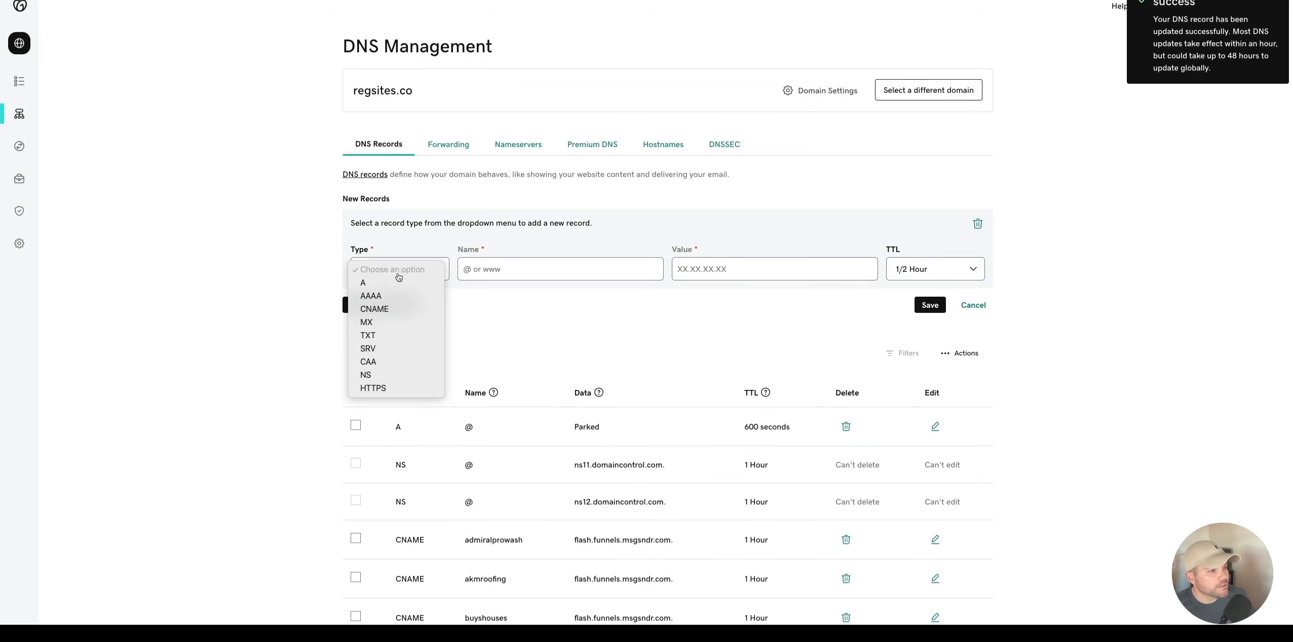
{"action": "left_click", "coordinate": [375, 322]}
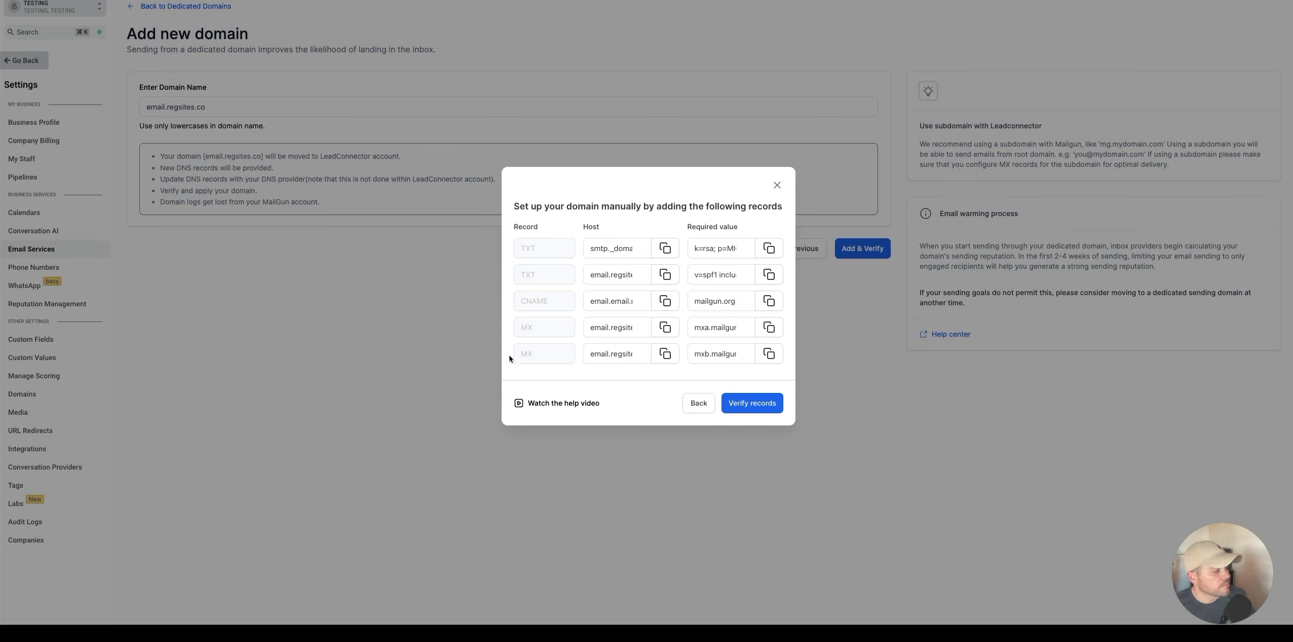
{"action": "left_click", "coordinate": [665, 353]}
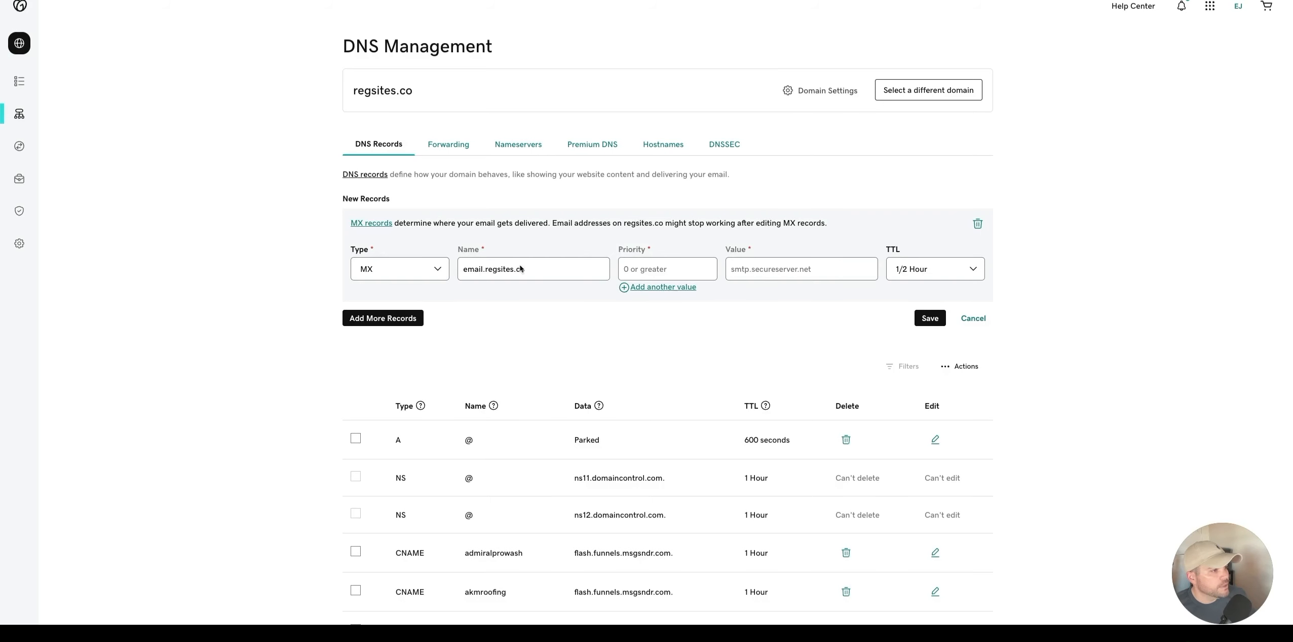
{"action": "left_click", "coordinate": [657, 269]}
{"action": "type", "text": "20"}
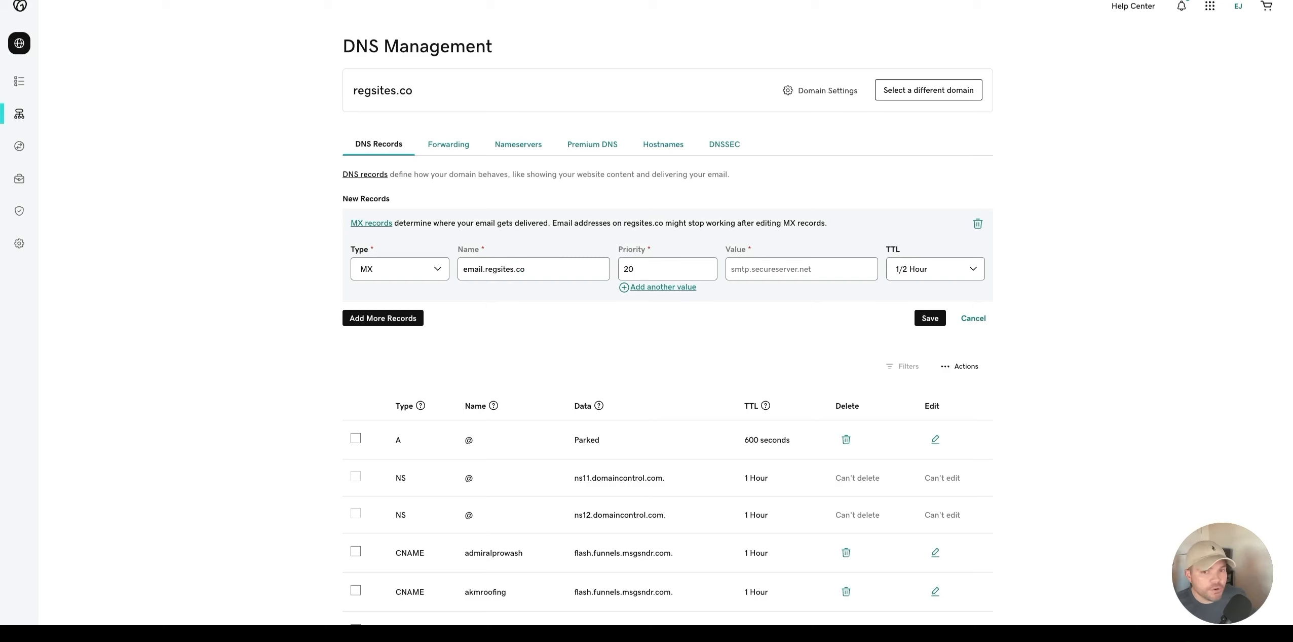
{"action": "left_click", "coordinate": [814, 266]}
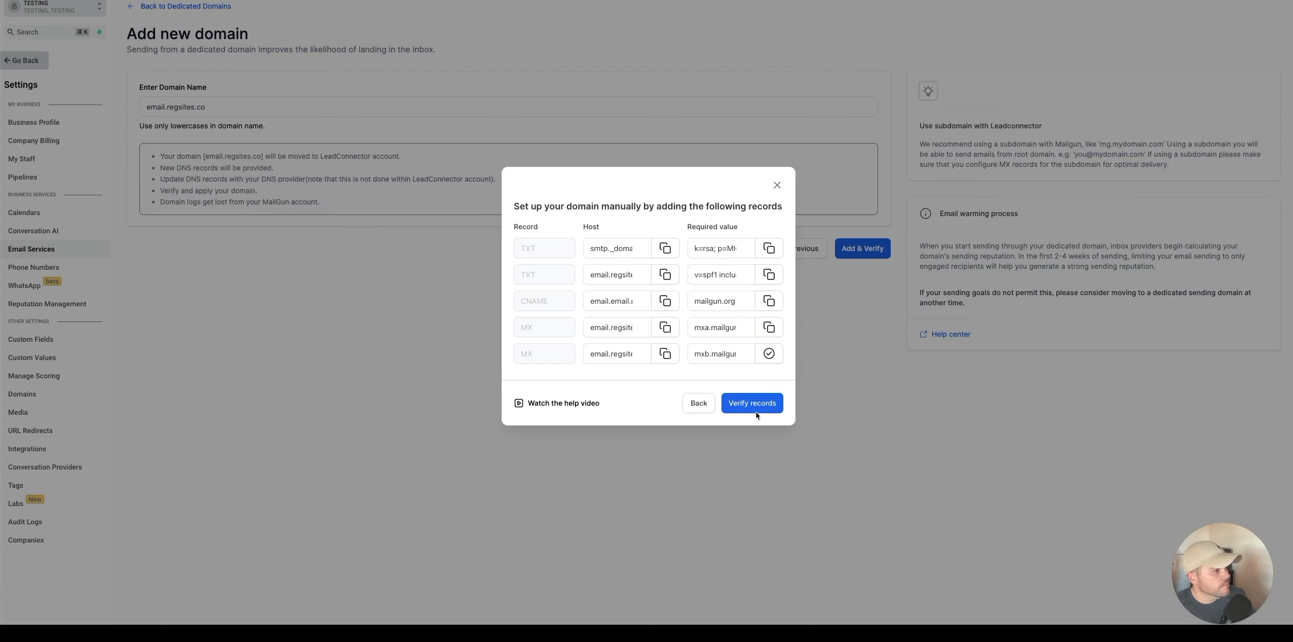
{"action": "left_click", "coordinate": [769, 353]}
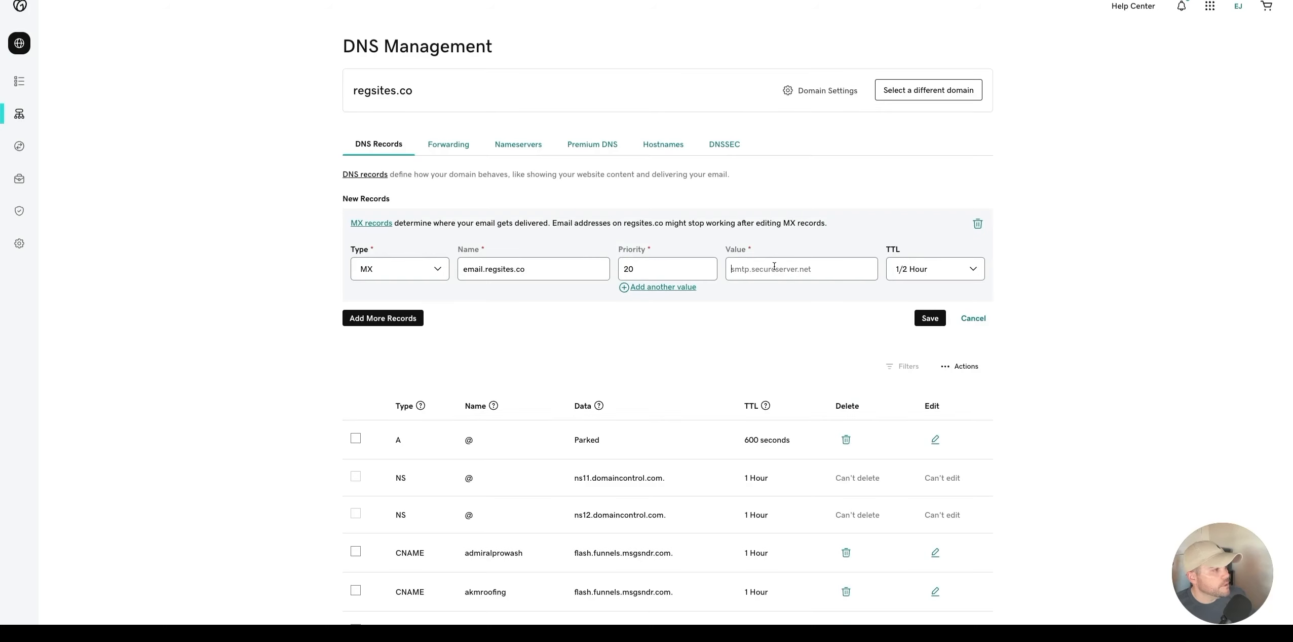
{"action": "key", "text": "ctrl+v"}
{"action": "left_click", "coordinate": [921, 322]}
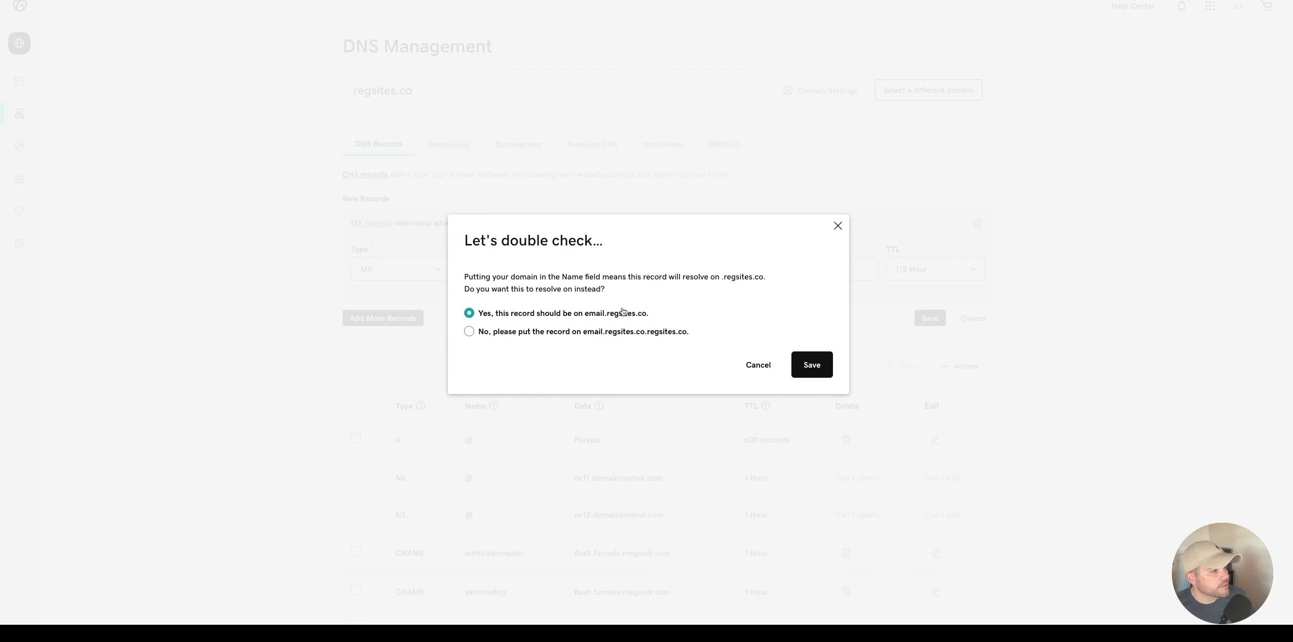
{"action": "left_click", "coordinate": [814, 364]}
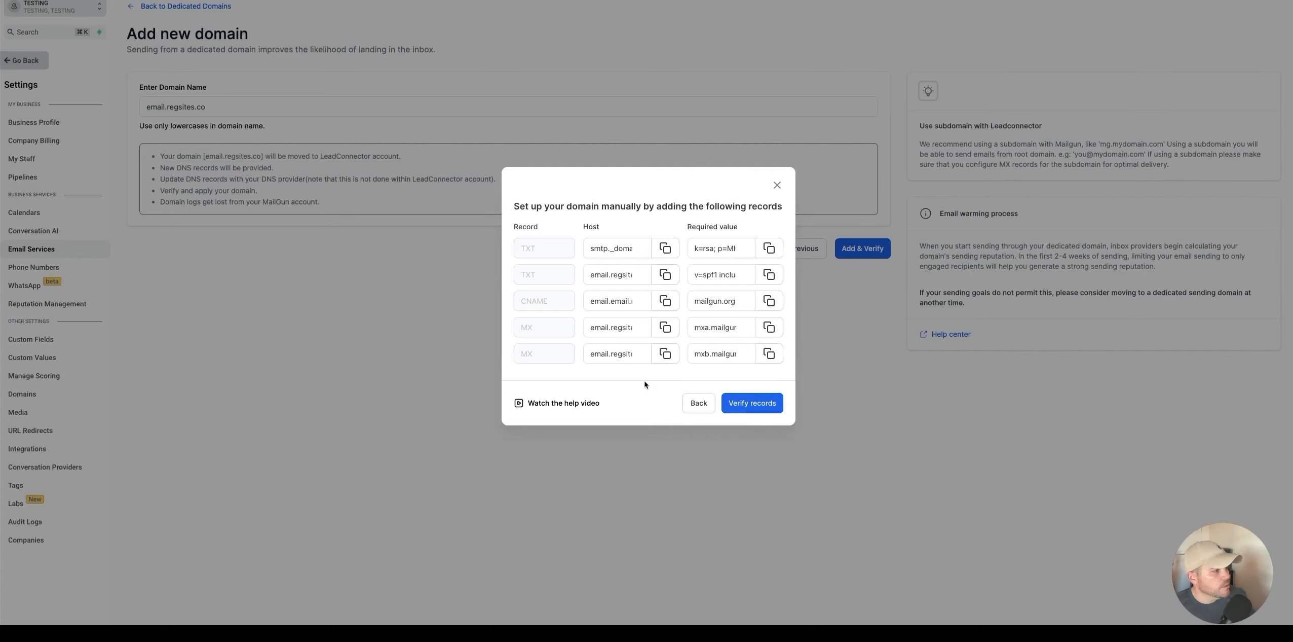
Back in LeadConnector, verify the added DNS records and the email.regsites.co domain, including its pending SSL status.
{"action": "left_click", "coordinate": [755, 403]}
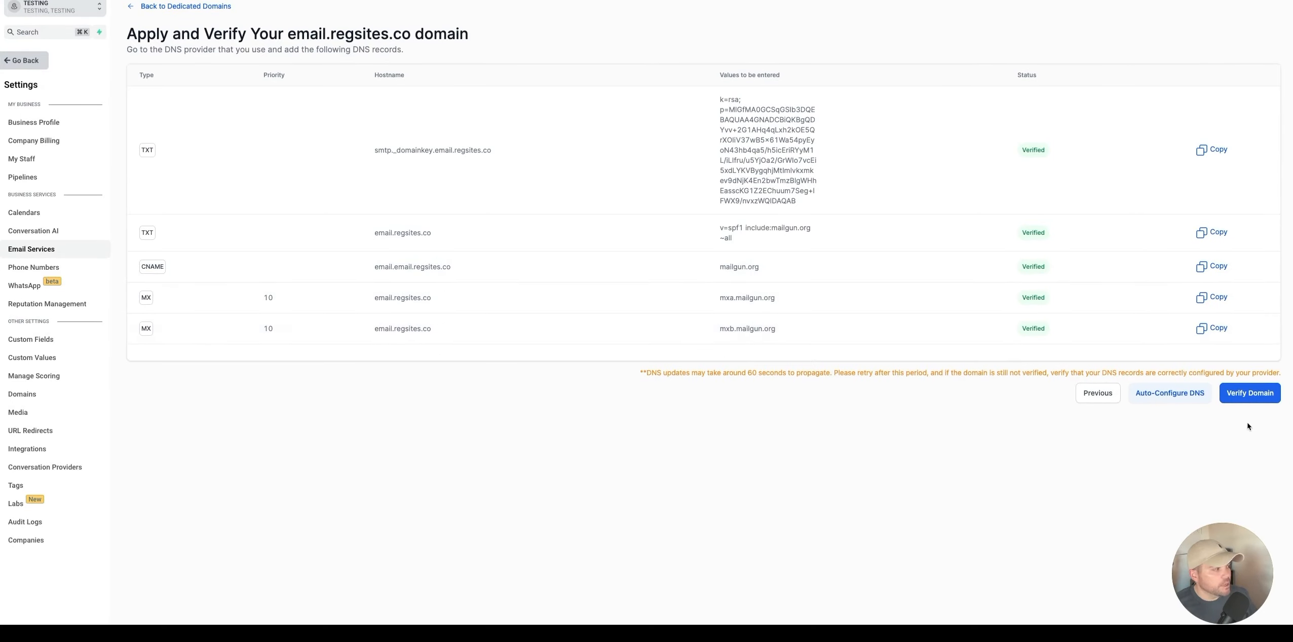
{"action": "left_click", "coordinate": [1251, 393]}
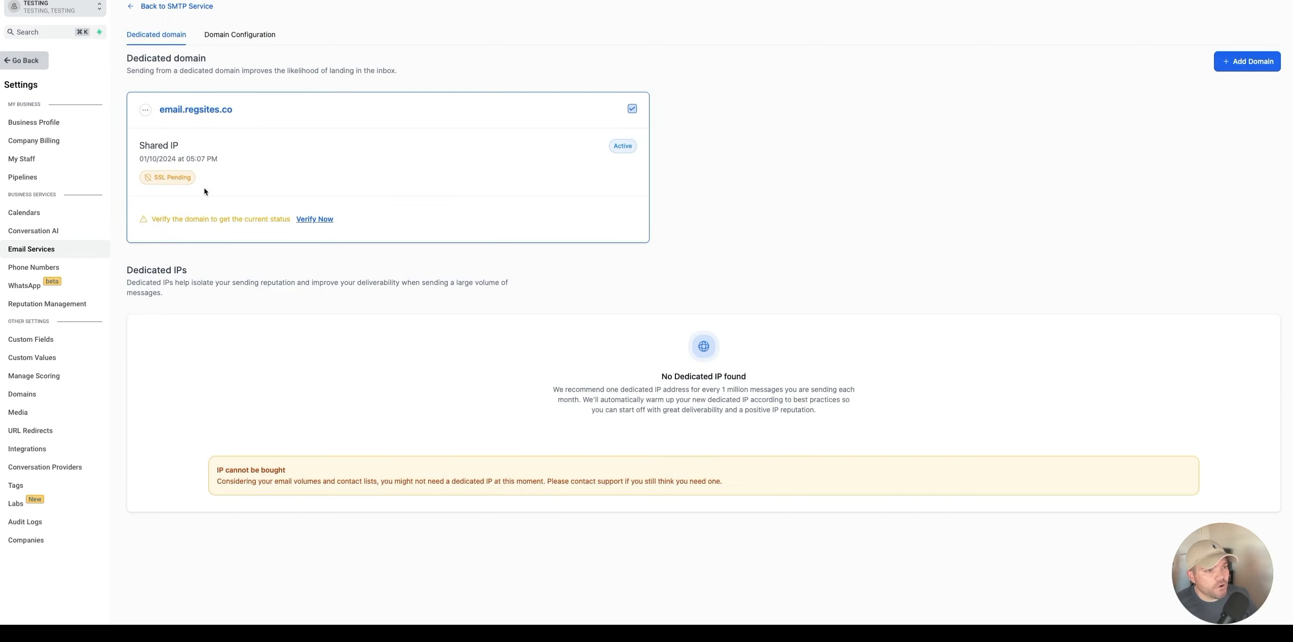
{"action": "left_click", "coordinate": [314, 218]}
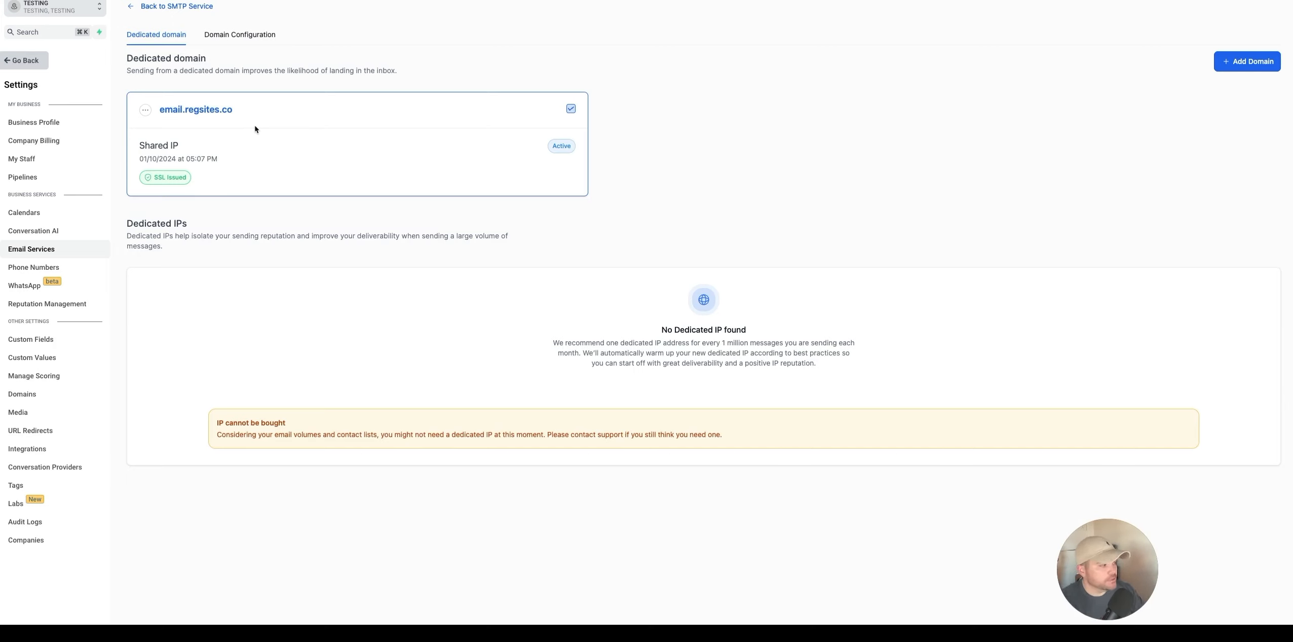
Return to the SMTP Service overview and read the full guidance on DMARC and spam traps for the dedicated sending domain.
{"action": "left_click", "coordinate": [177, 7]}
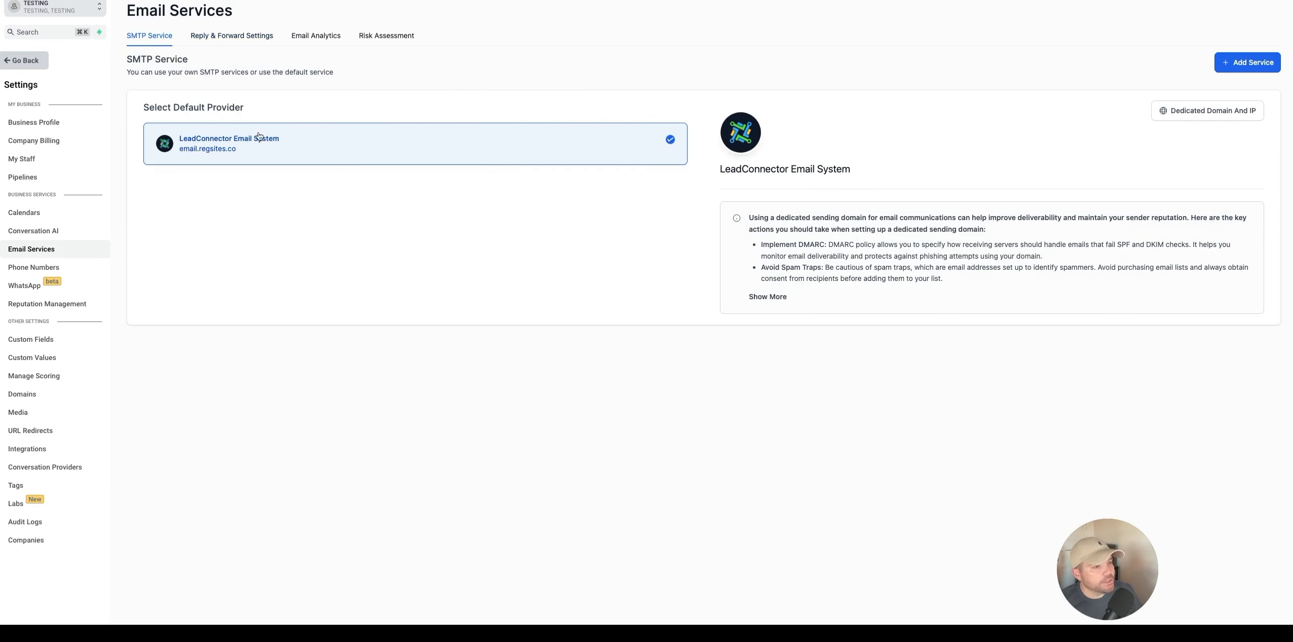
{"action": "left_click", "coordinate": [767, 296]}
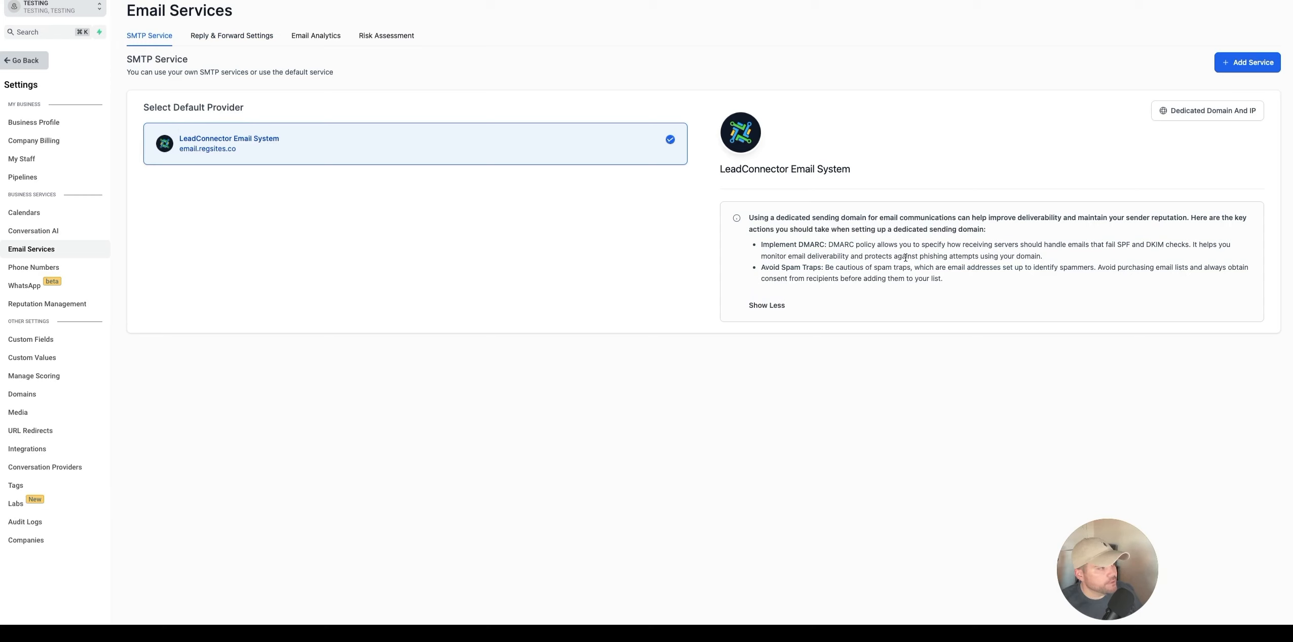
{"action": "left_click_drag", "start_coordinate": [951, 282], "coordinate": [747, 222]}
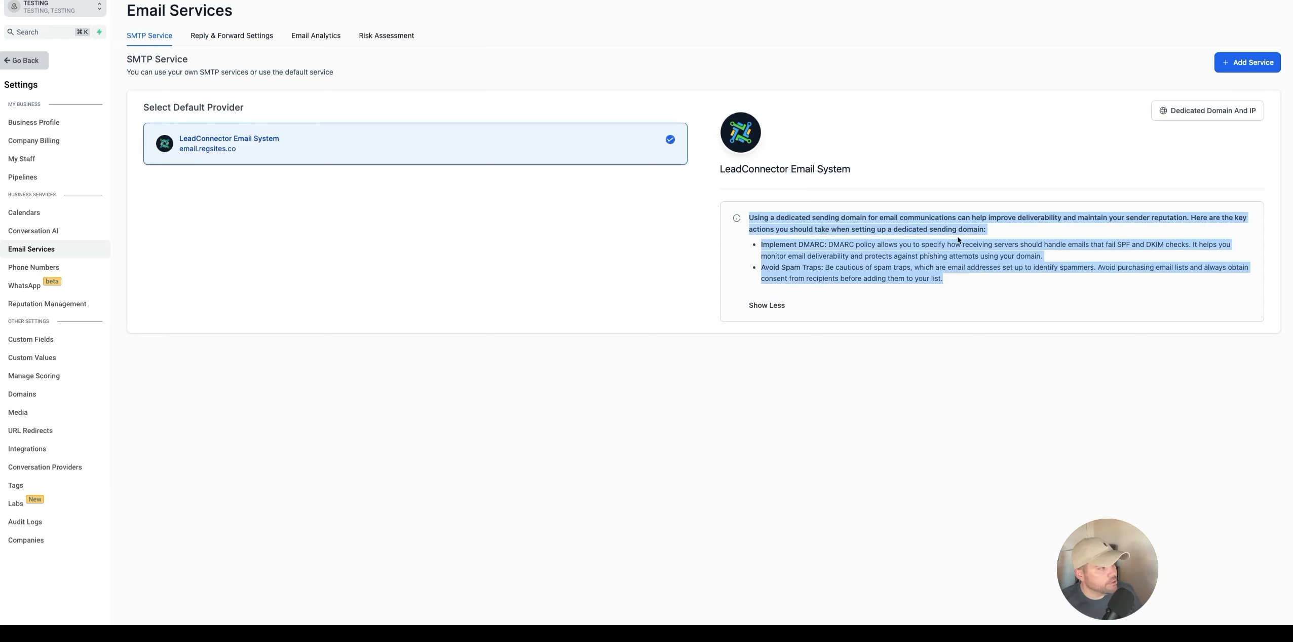
{"action": "left_click", "coordinate": [959, 253]}
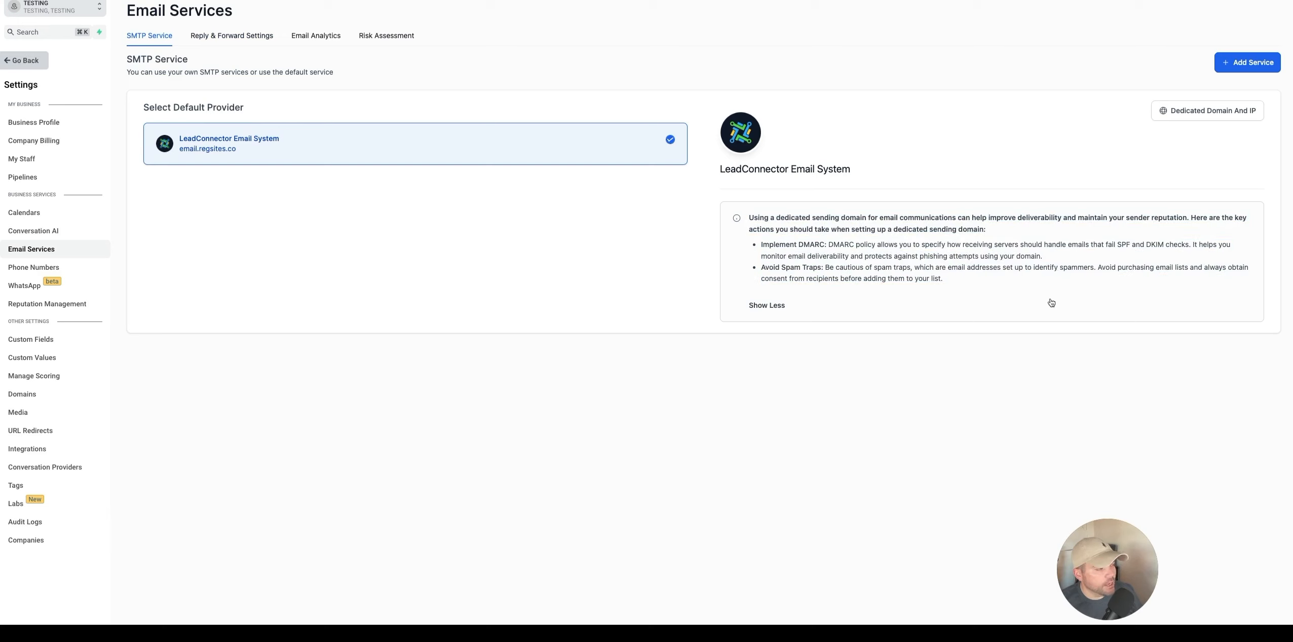
{"action": "double_click", "coordinate": [1155, 245]}
{"action": "double_click", "coordinate": [1007, 267]}
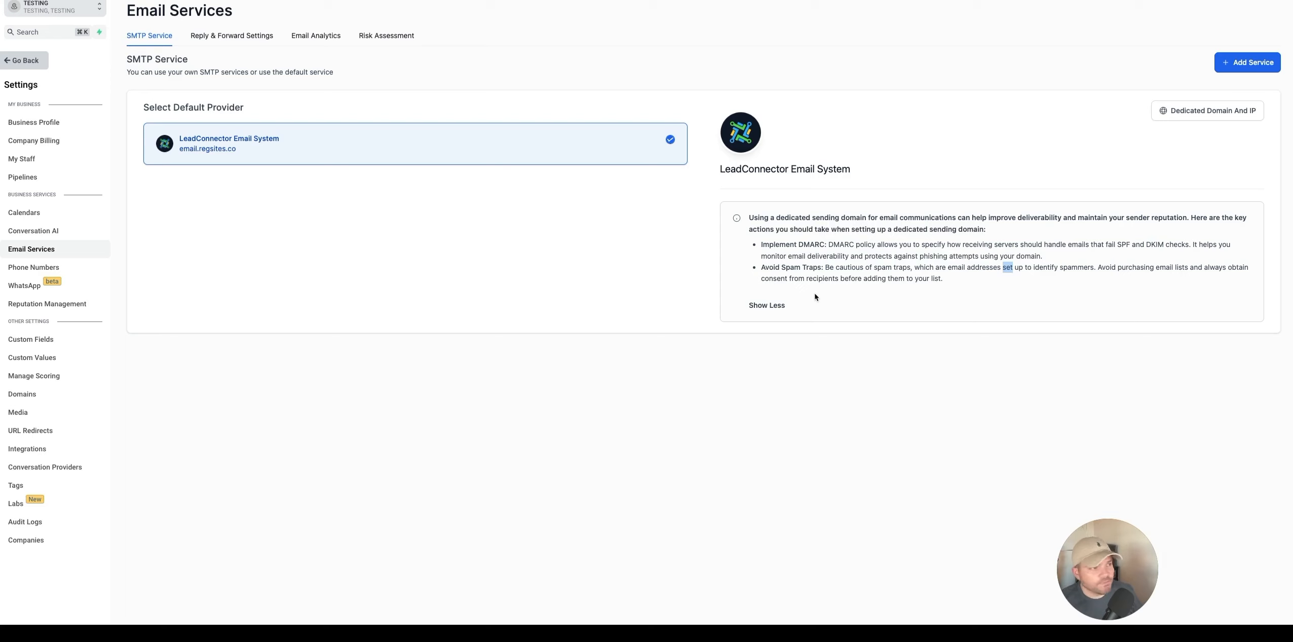
{"action": "left_click", "coordinate": [593, 260]}
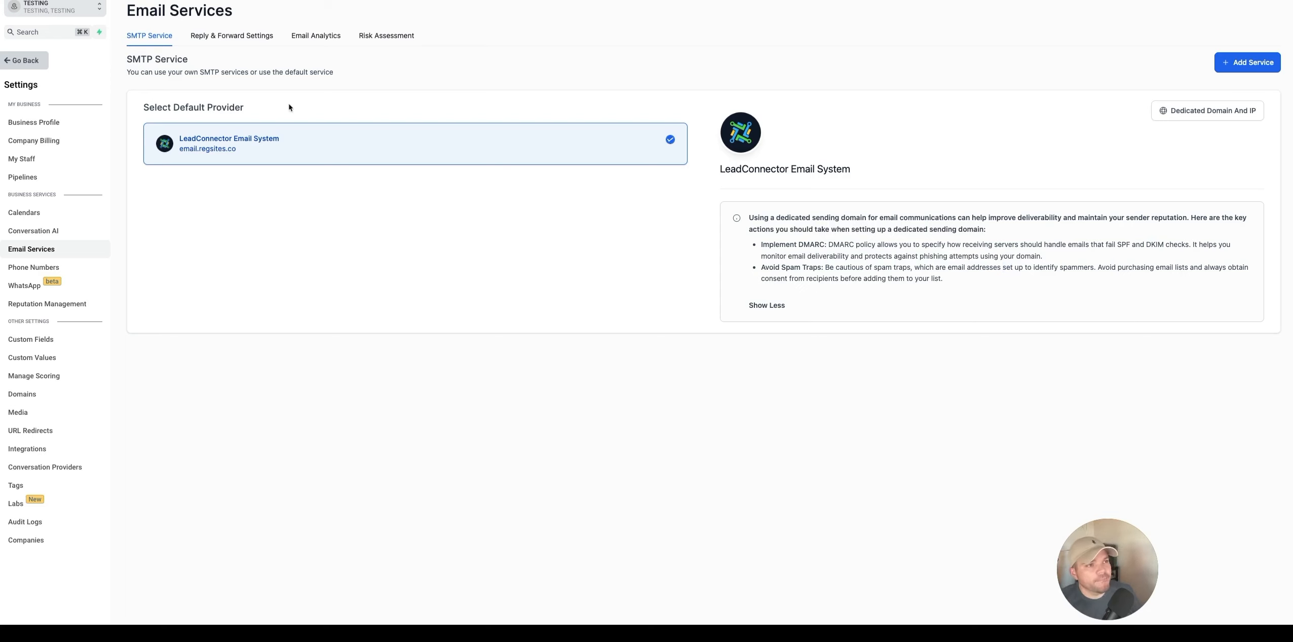
Try to enter a personal e-mail at test.com as the forwarding address in the Reply & Forward Settings.
{"action": "left_click", "coordinate": [229, 39]}
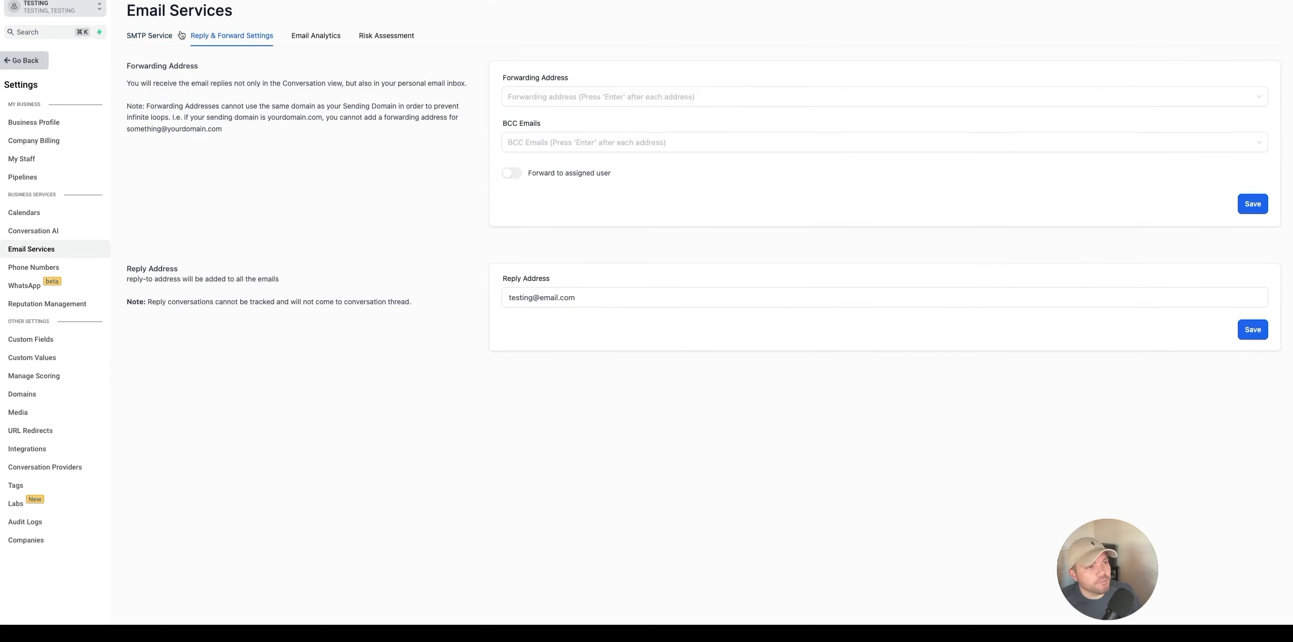
{"action": "left_click", "coordinate": [600, 99]}
{"action": "key", "text": "super+v"}
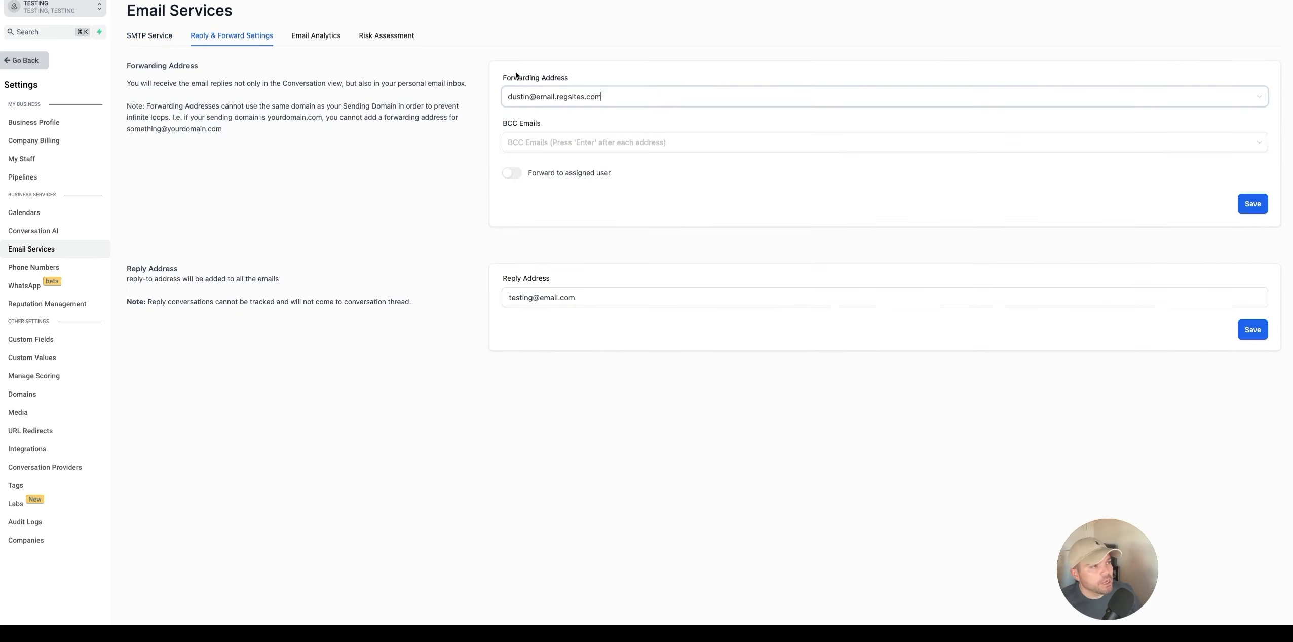
{"action": "key", "text": "BackSpace"}
{"action": "key", "text": "BackSpace"}
{"action": "key", "text": "BackSpace"}
{"action": "key", "text": "BackSpace"}
{"action": "key", "text": "BackSpace"}
{"action": "key", "text": "BackSpace"}
{"action": "key", "text": "BackSpace"}
{"action": "key", "text": "BackSpace"}
{"action": "key", "text": "BackSpace"}
{"action": "key", "text": "BackSpace"}
{"action": "key", "text": "BackSpace"}
{"action": "key", "text": "BackSpace"}
{"action": "key", "text": "BackSpace"}
{"action": "key", "text": "BackSpace"}
{"action": "key", "text": "BackSpace"}
{"action": "key", "text": "BackSpace"}
{"action": "key", "text": "BackSpace"}
{"action": "key", "text": "BackSpace"}
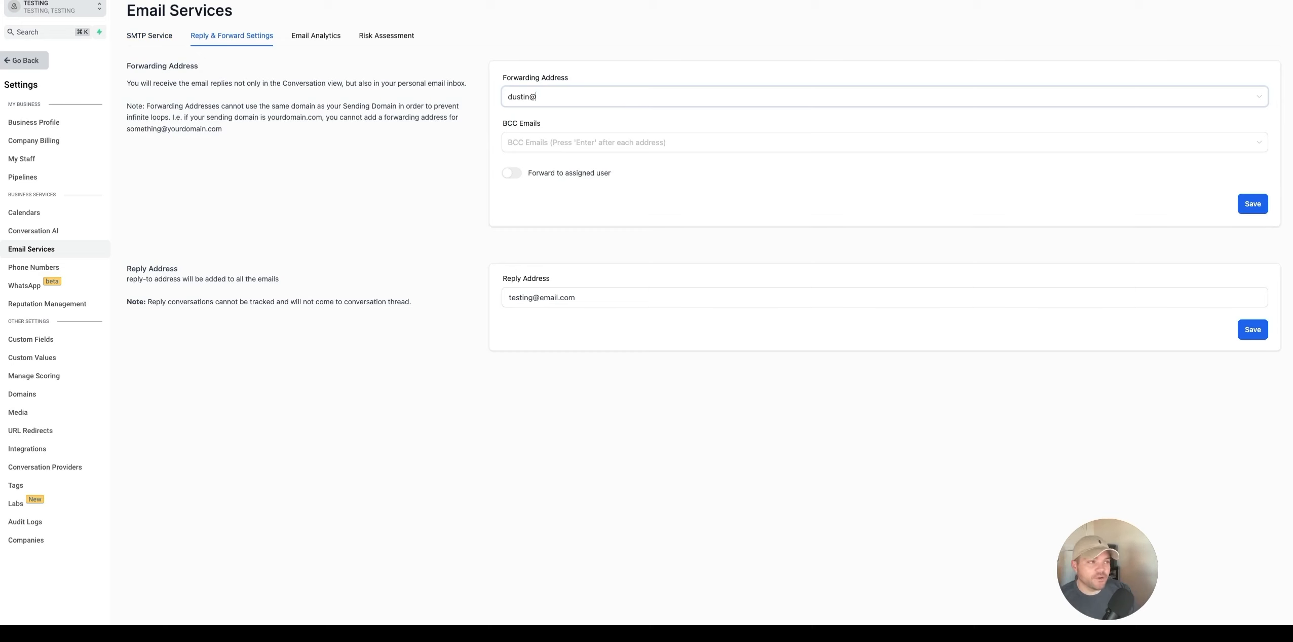
{"action": "type", "text": "test.com"}
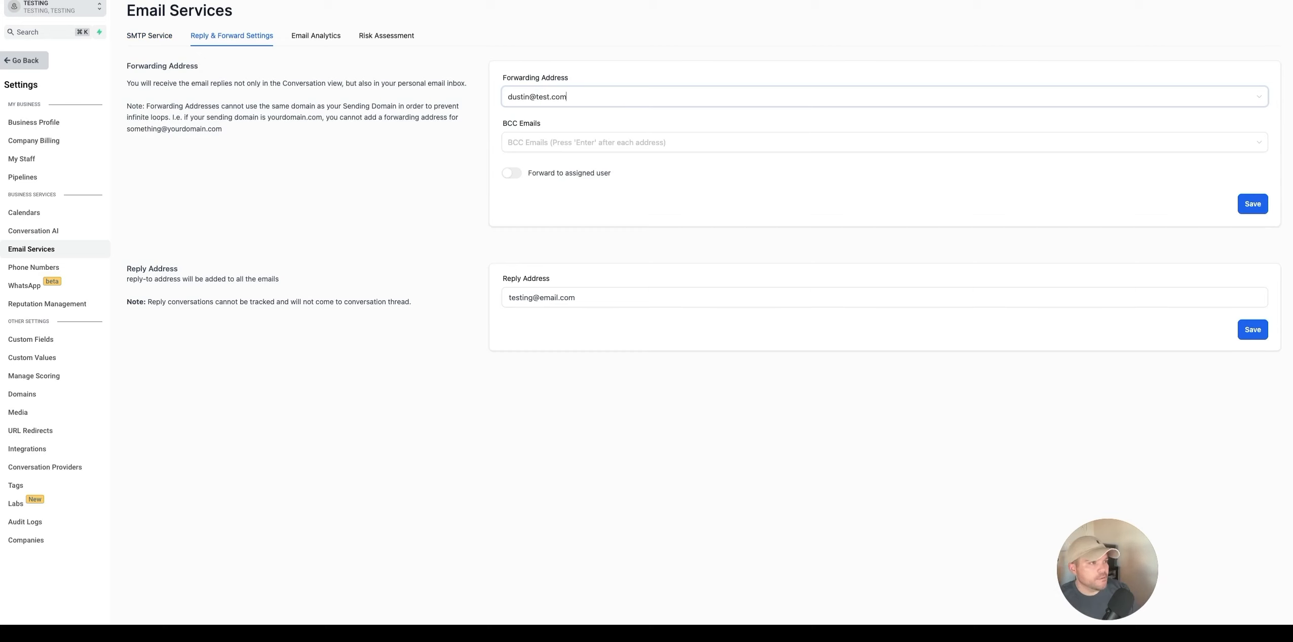
In the Reply & Forward Settings, add two BCC e-mail addresses, save them, and select the current reply address.
{"action": "left_click", "coordinate": [592, 147]}
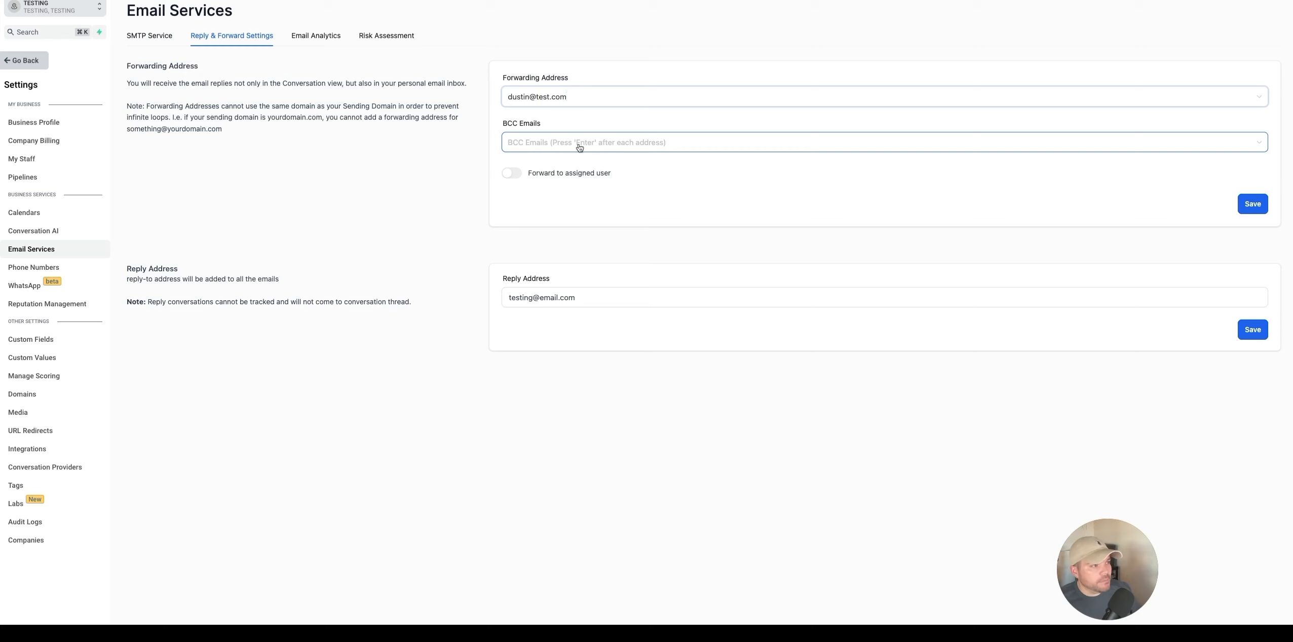
{"action": "left_click", "coordinate": [551, 148]}
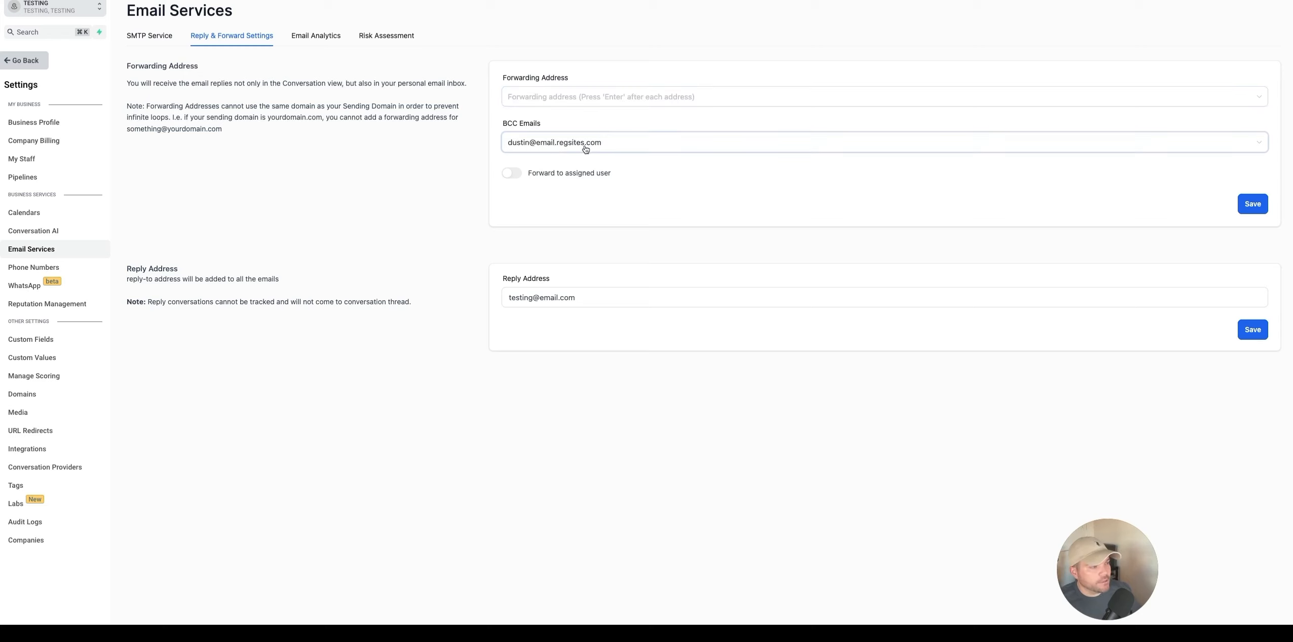
{"action": "key", "text": "Return"}
{"action": "double_click", "coordinate": [598, 300]}
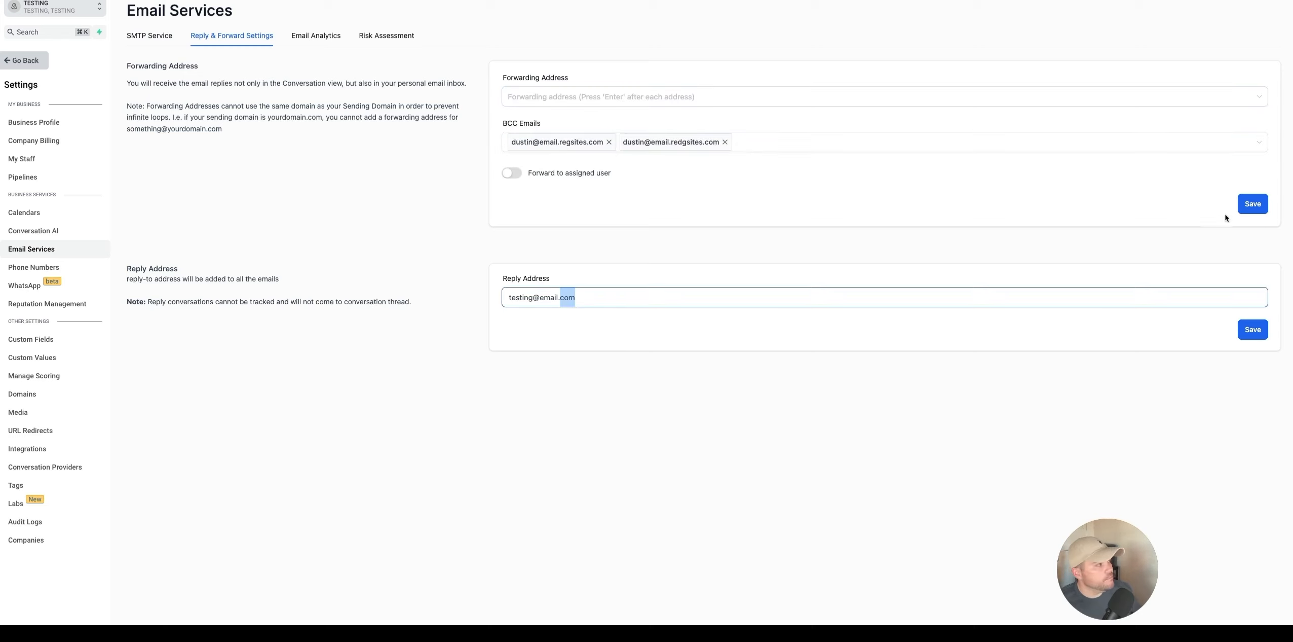
{"action": "left_click", "coordinate": [1249, 205]}
{"action": "triple_click", "coordinate": [597, 301]}
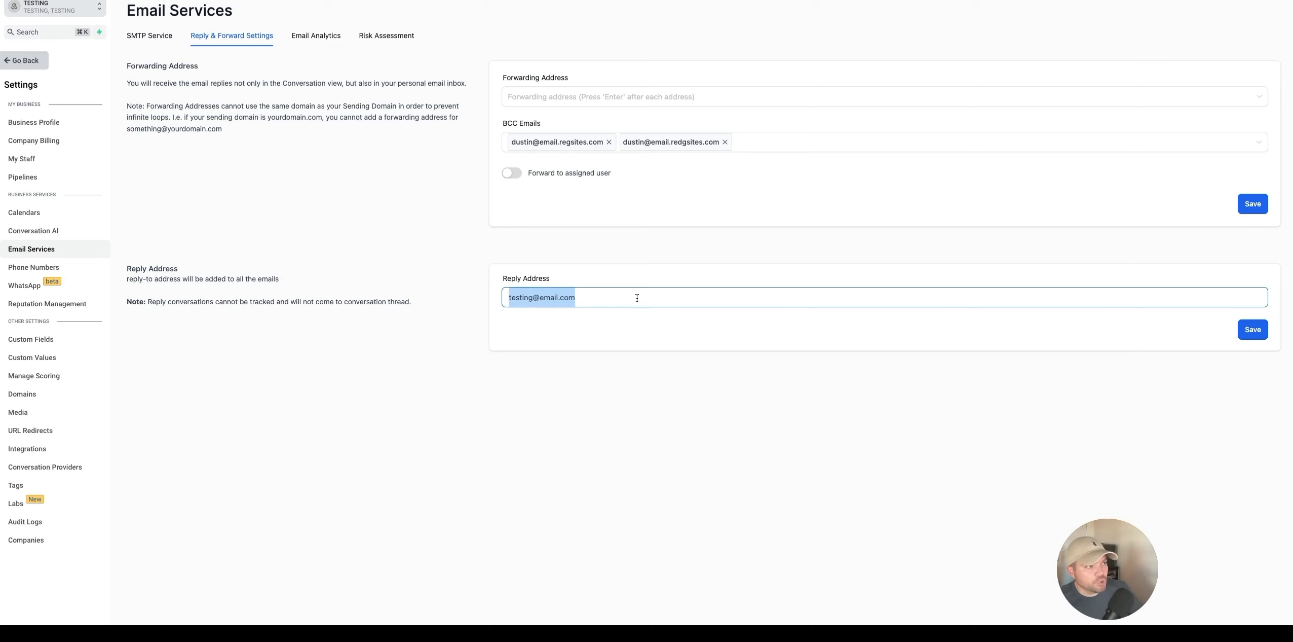
Keep the existing reply address and save the reply settings.
{"action": "left_click", "coordinate": [590, 289]}
{"action": "left_click", "coordinate": [510, 298]}
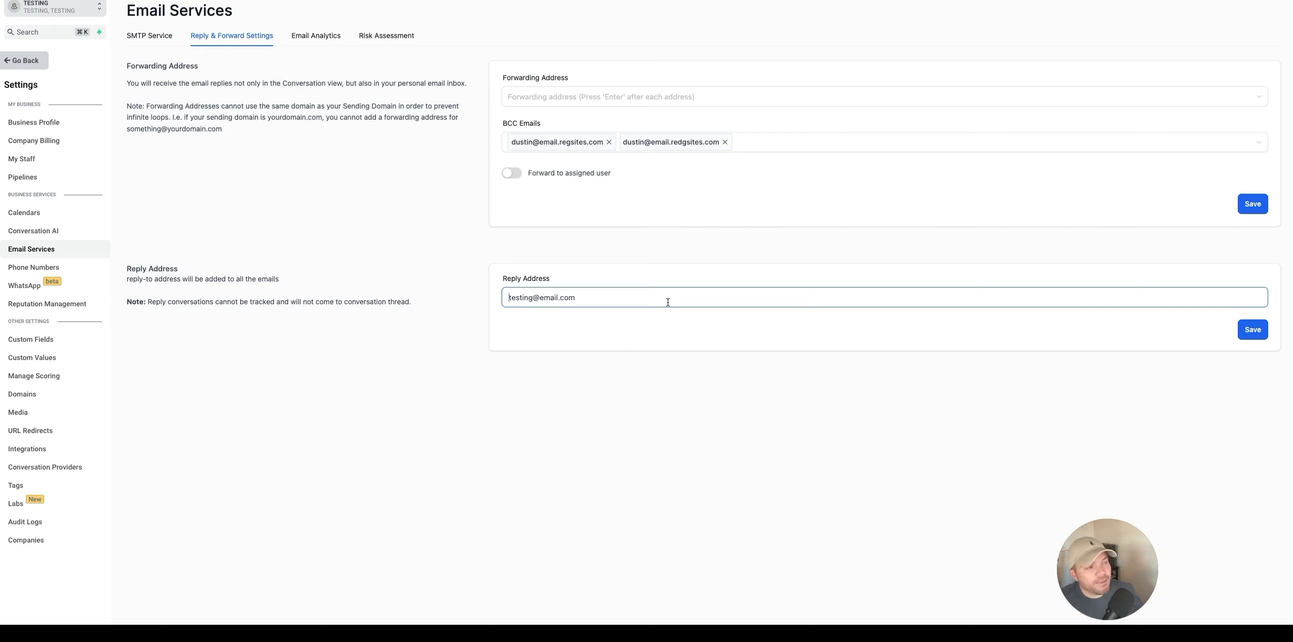
{"action": "left_click", "coordinate": [1253, 329]}
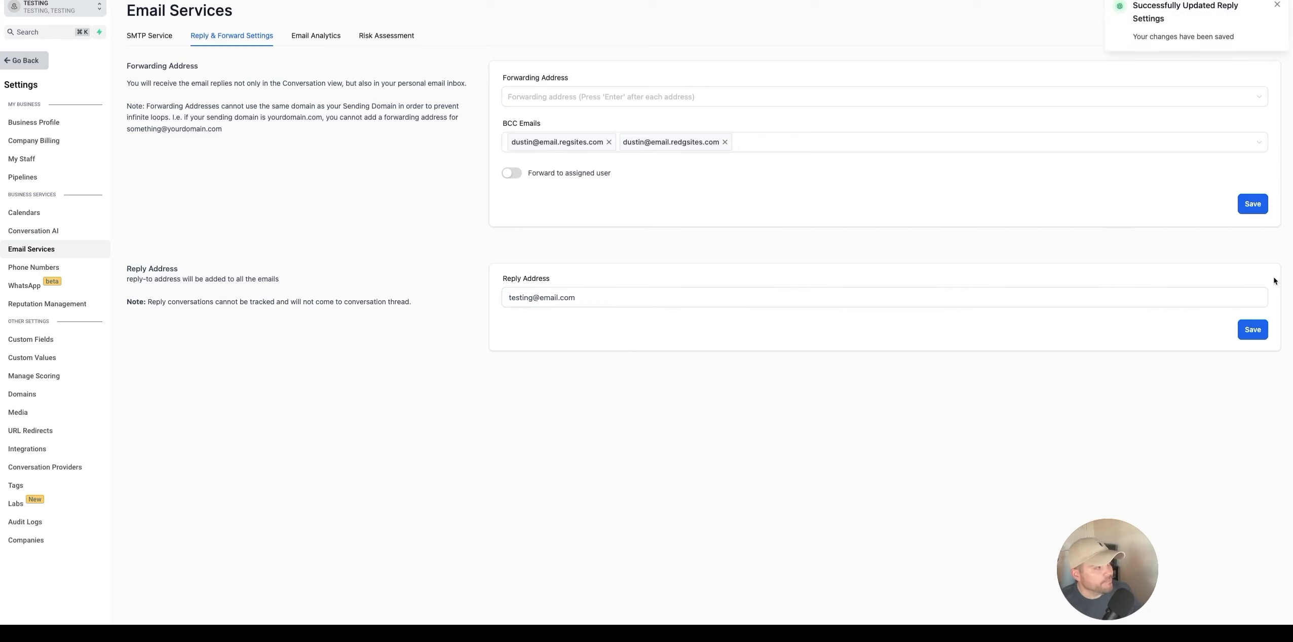
Review the Email Analytics metrics and the Risk Assessment records of the email service.
{"action": "left_click", "coordinate": [310, 35]}
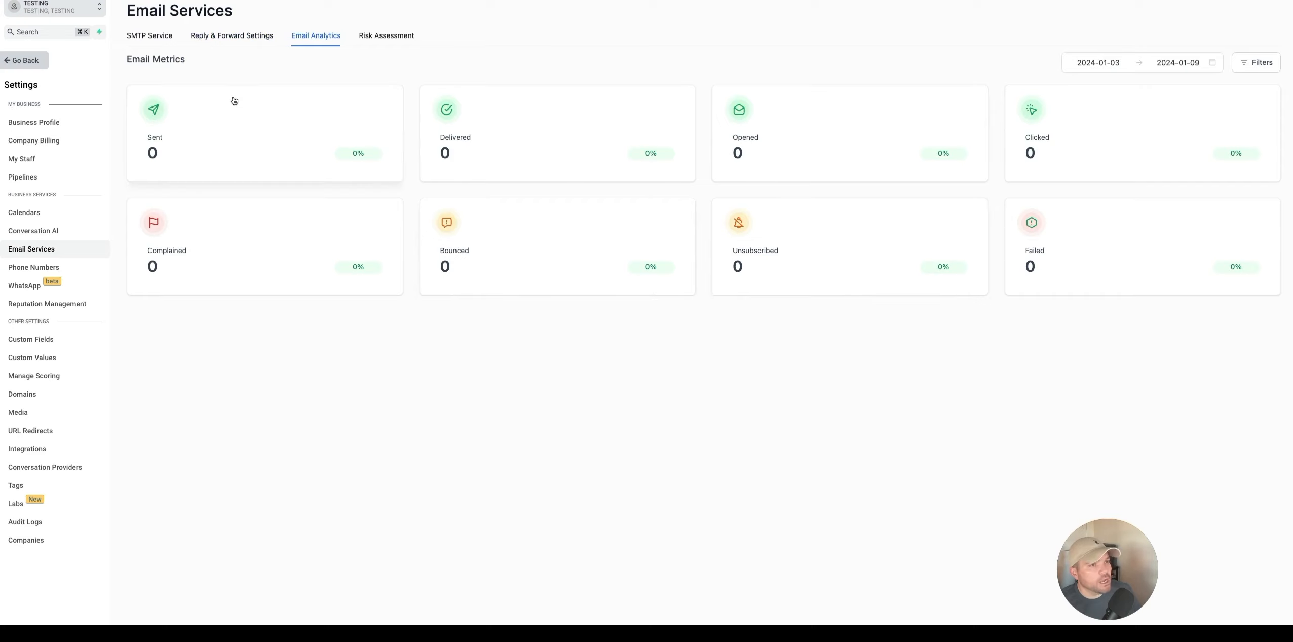
{"action": "left_click", "coordinate": [398, 37]}
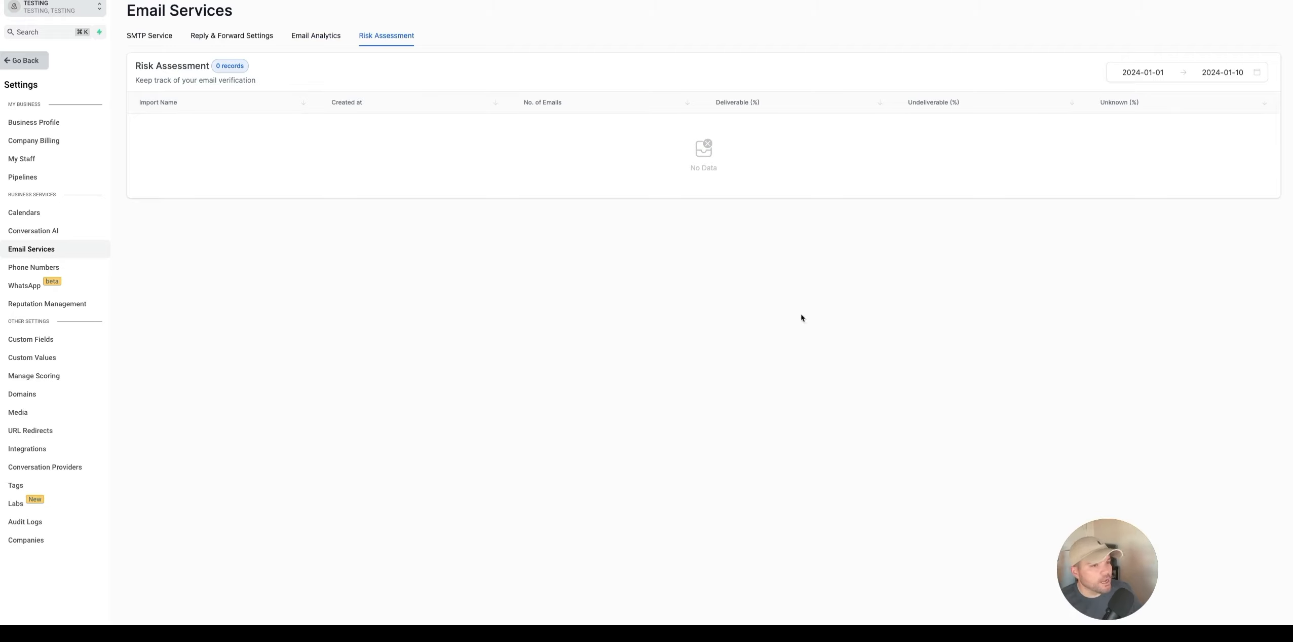
Leave the settings, open the Email Test Workflow from the automation workflows, and check its Form Submitted trigger without changing it.
{"action": "left_click", "coordinate": [23, 62]}
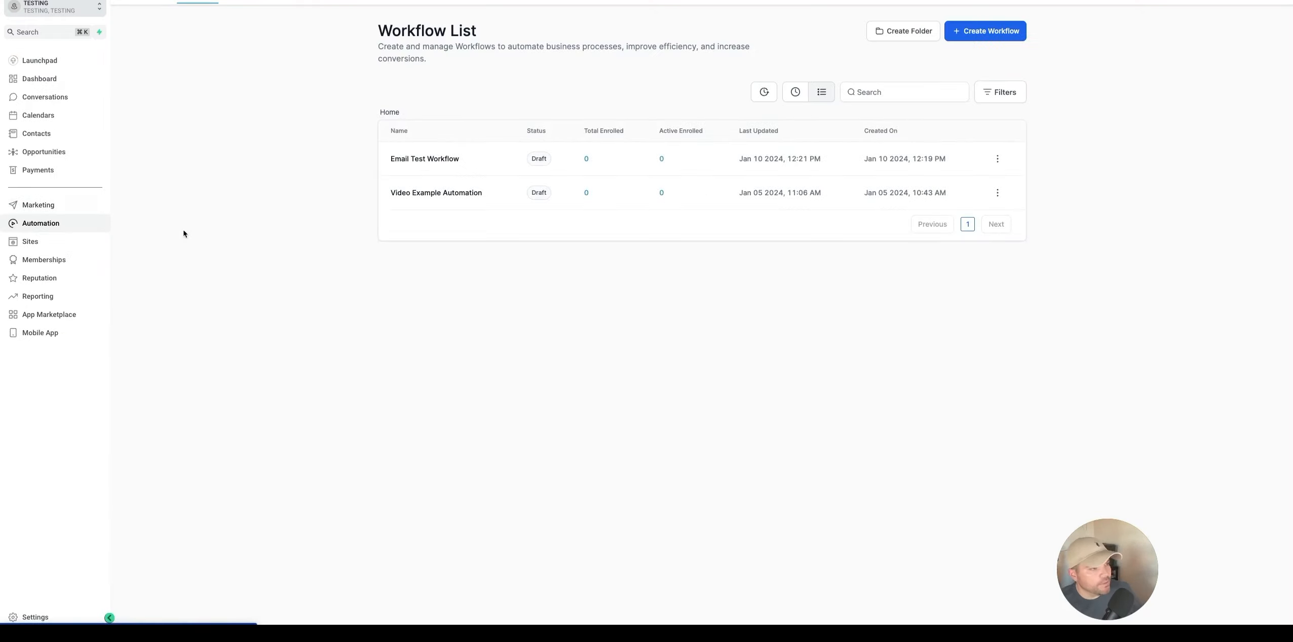
{"action": "left_click", "coordinate": [418, 161]}
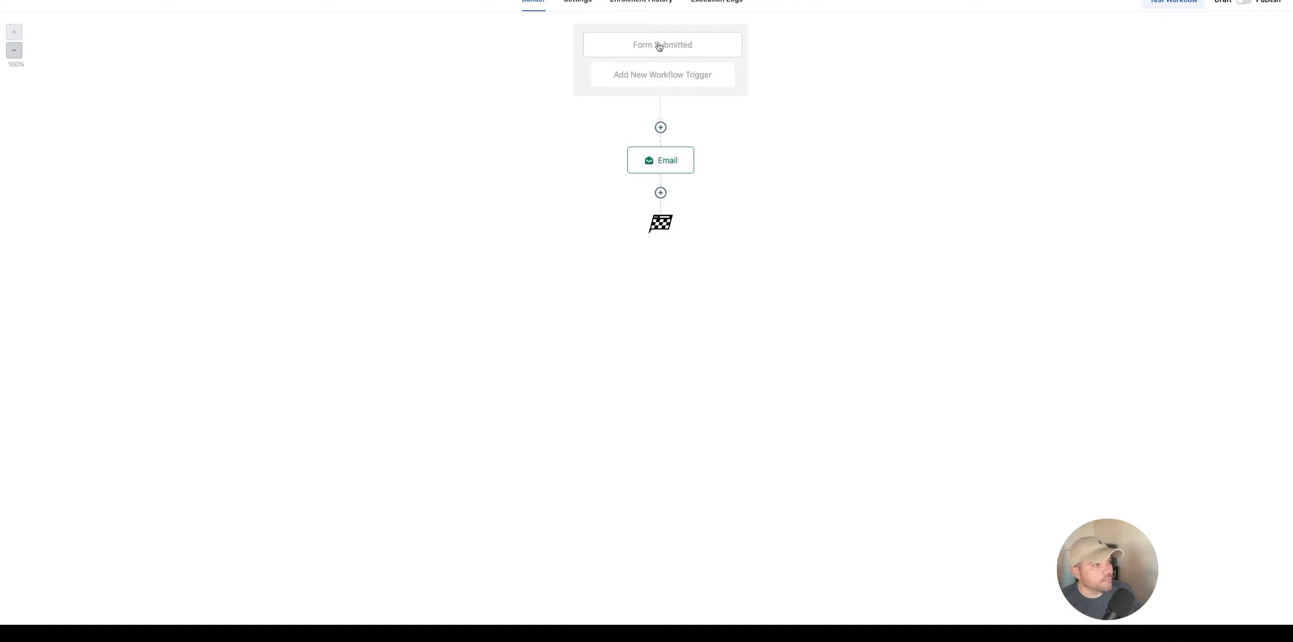
{"action": "left_click", "coordinate": [659, 47]}
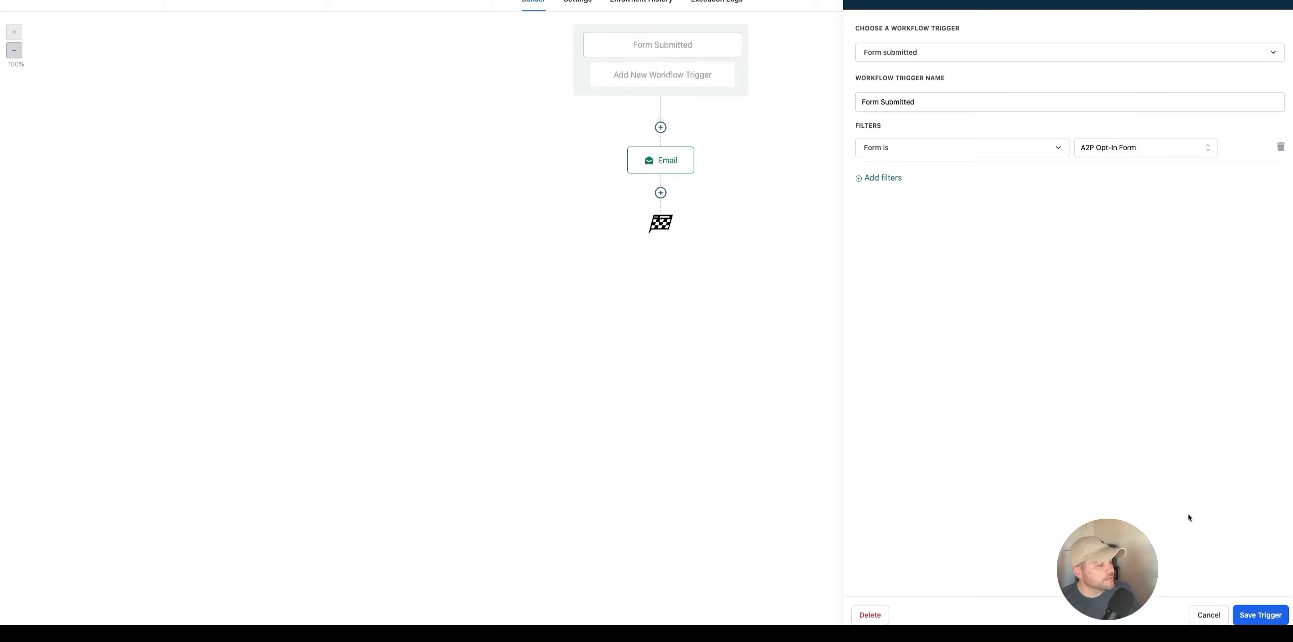
{"action": "left_click", "coordinate": [1215, 620]}
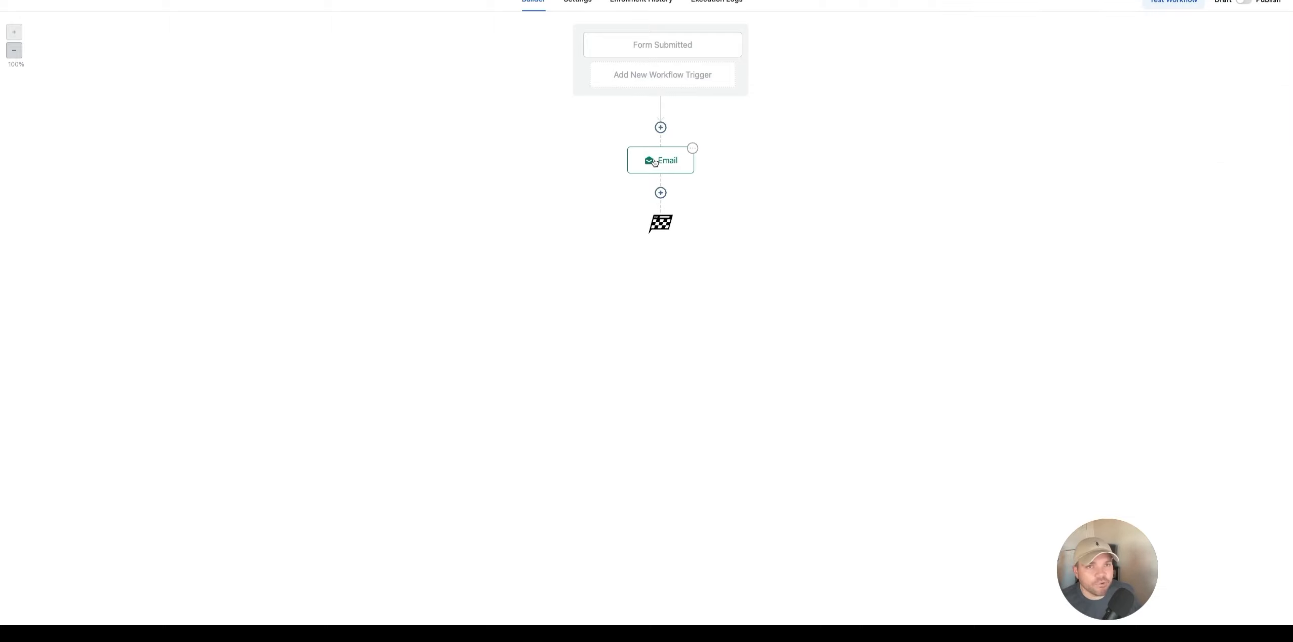
In the workflow's Email action, set the action name to "Email - Testing" and the subject to "Testing Subject".
{"action": "left_click", "coordinate": [654, 161]}
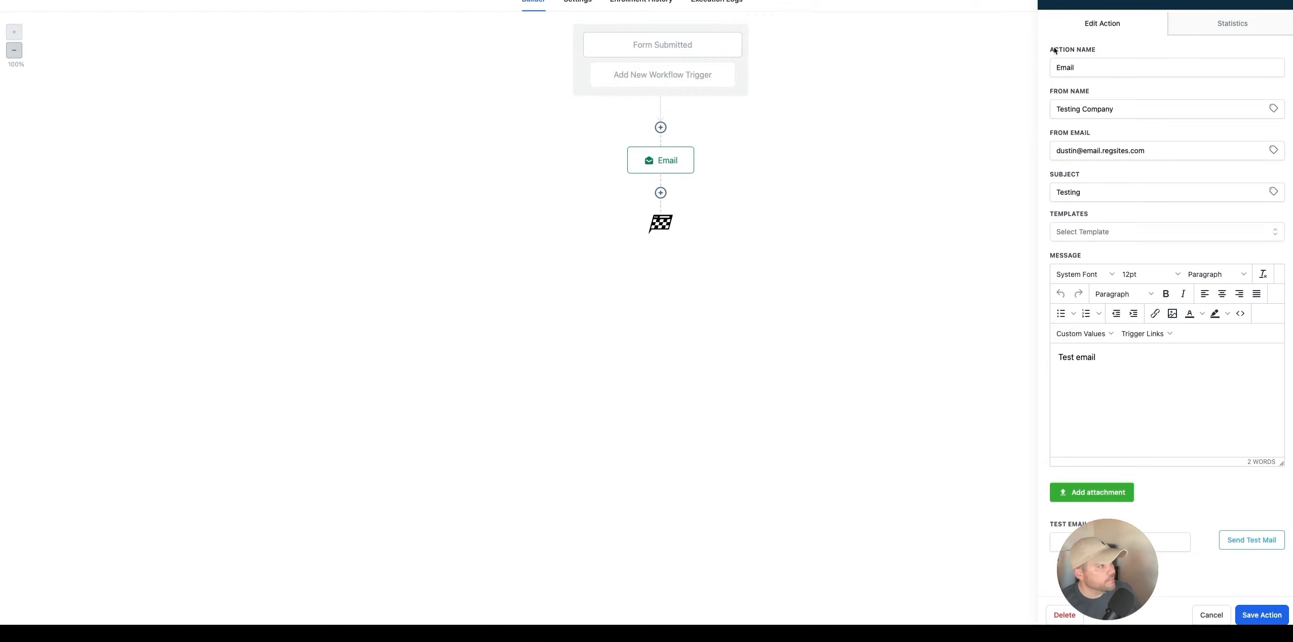
{"action": "left_click", "coordinate": [1089, 66]}
{"action": "type", "text": "- "}
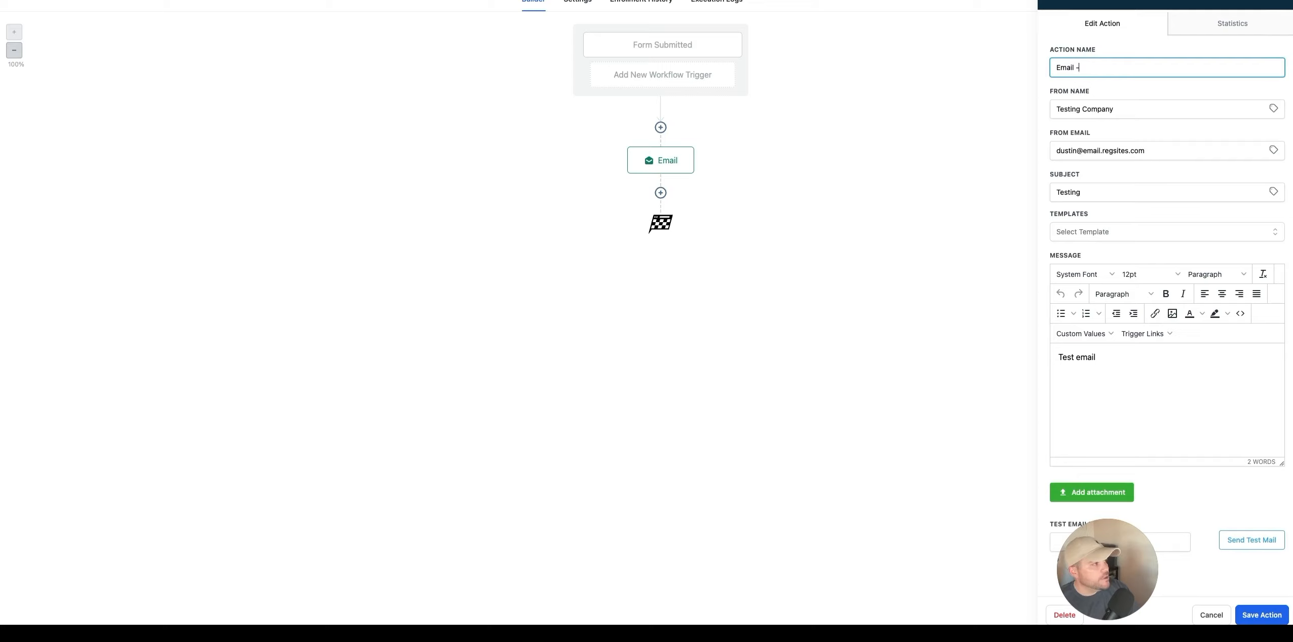
{"action": "type", "text": " - Testing"}
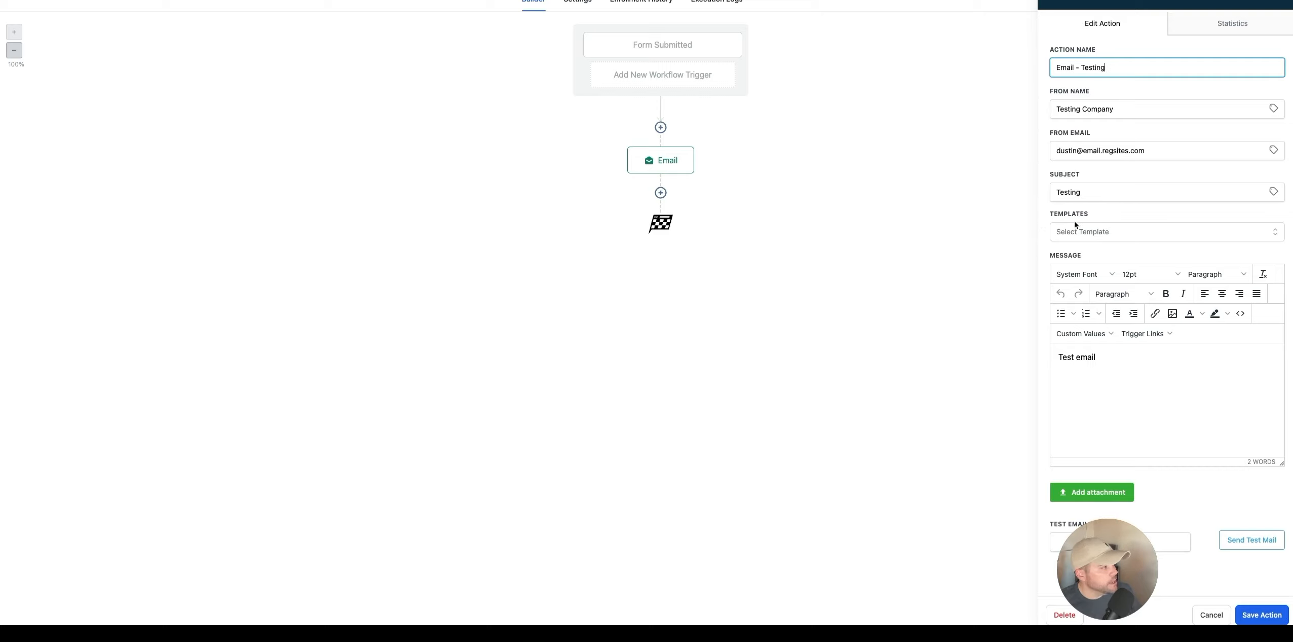
{"action": "left_click", "coordinate": [1098, 192]}
{"action": "type", "text": "Sub"}
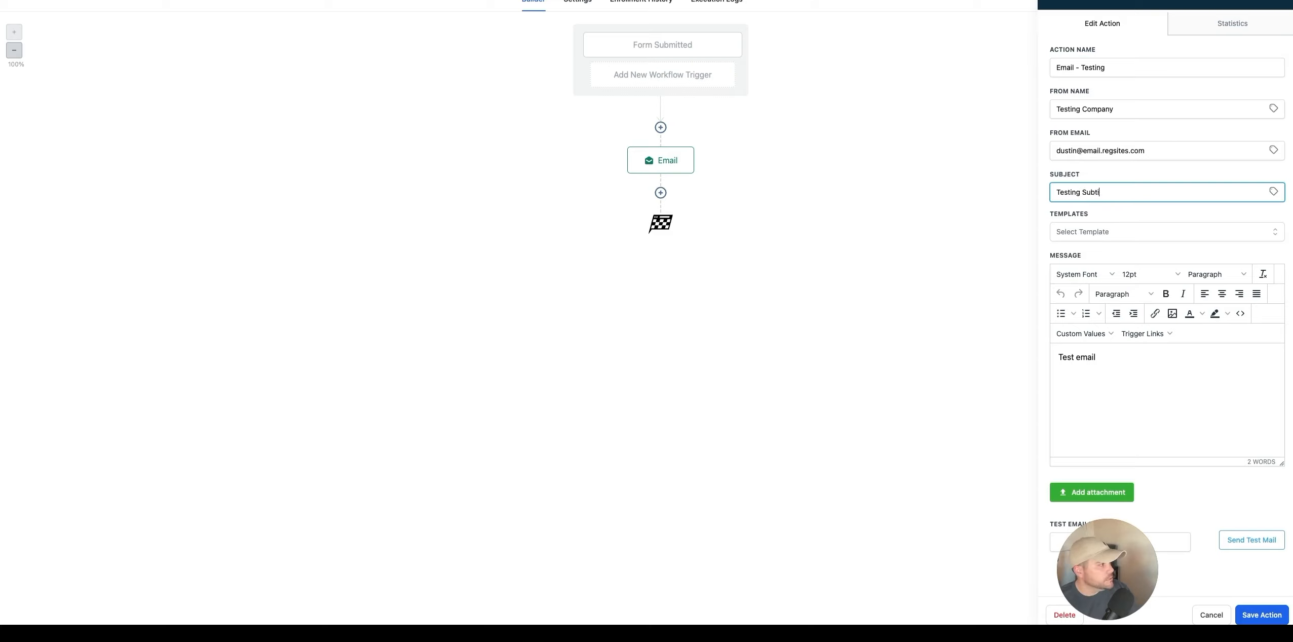
{"action": "type", "text": "ject"}
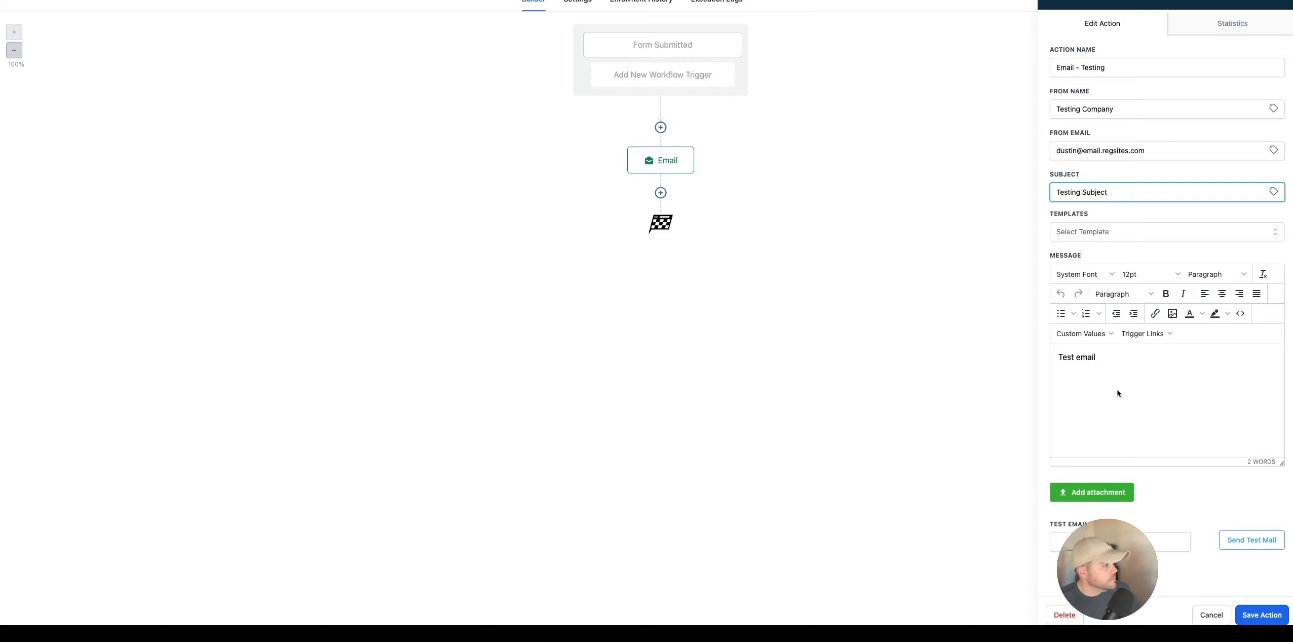
Enter a personal e-mail address as the Email action's test recipient and send the test mail.
{"action": "left_click", "coordinate": [1112, 367]}
{"action": "left_click_drag", "start_coordinate": [1133, 548], "coordinate": [934, 528]}
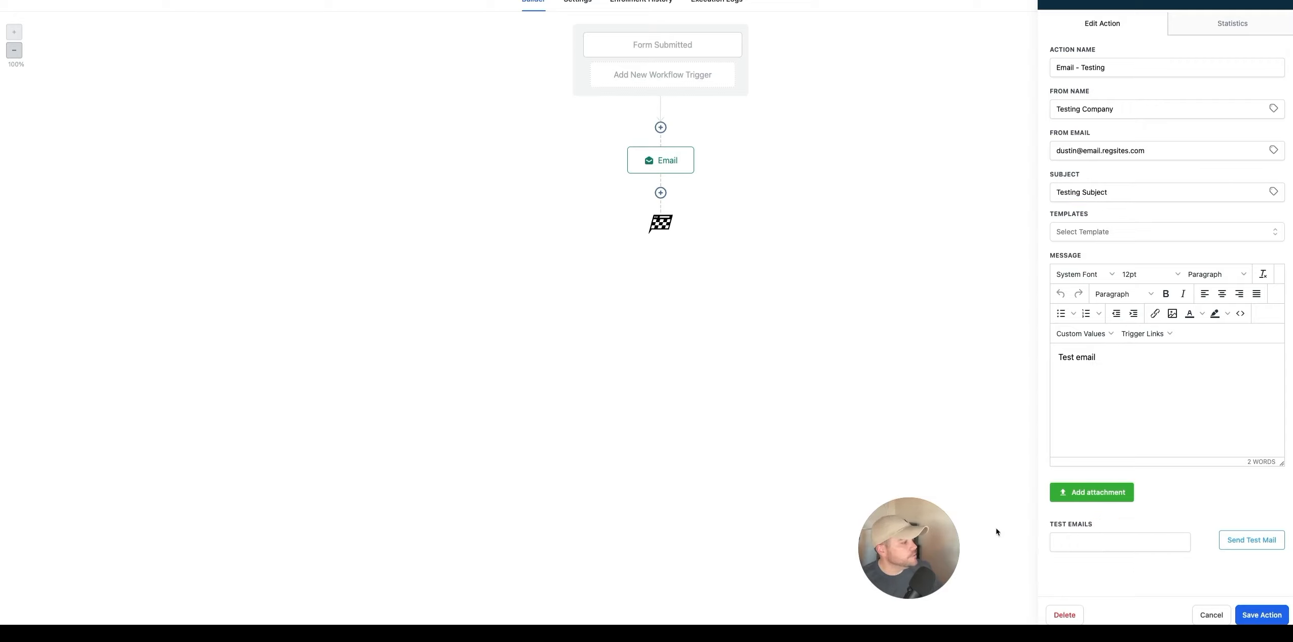
{"action": "left_click", "coordinate": [1101, 542]}
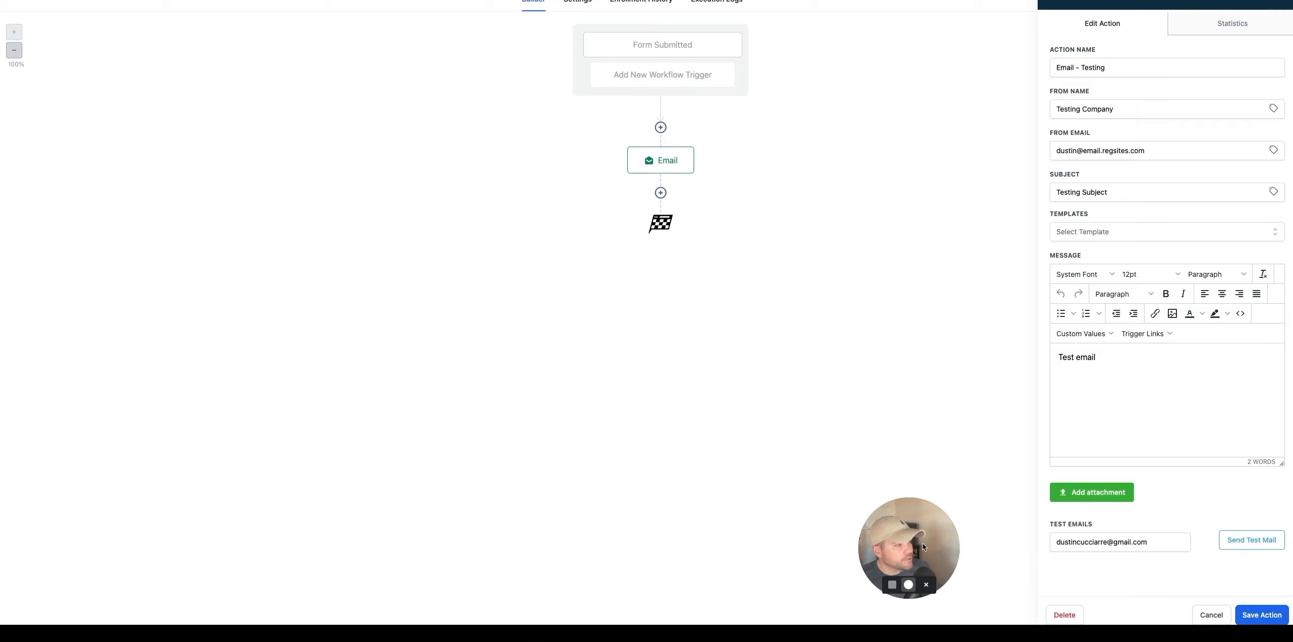
{"action": "left_click_drag", "start_coordinate": [933, 538], "coordinate": [1006, 557]}
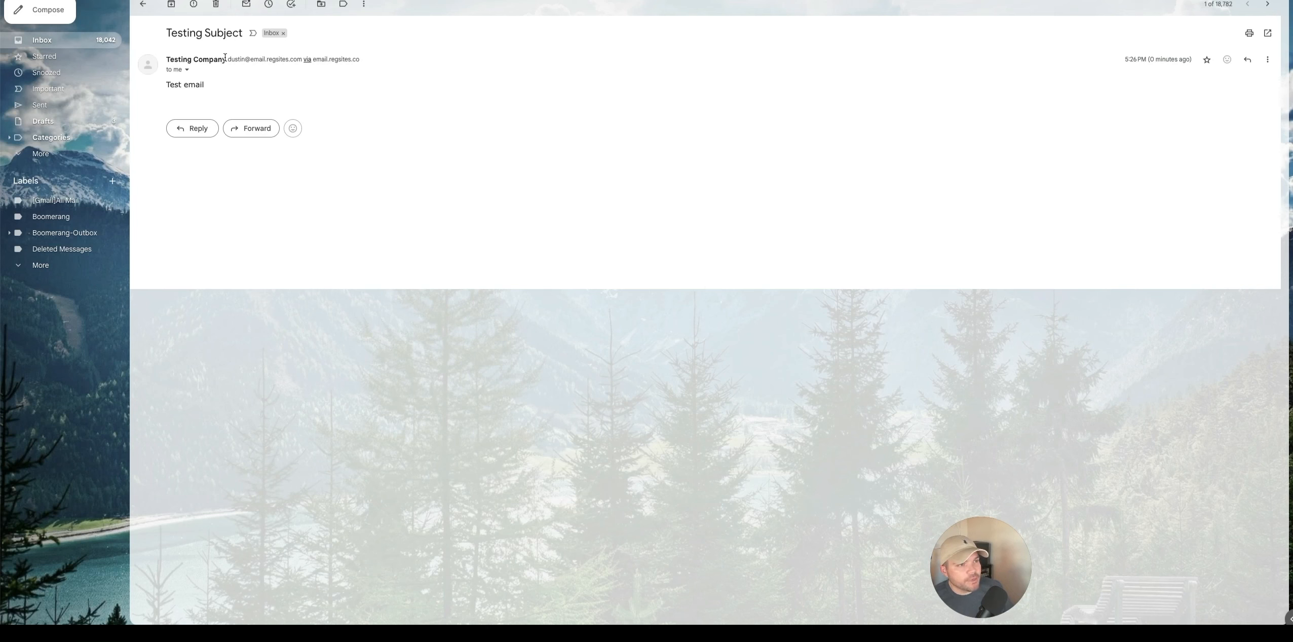
In Gmail, examine the received "Testing Subject" e-mail's sender address, sending domain and message text.
{"action": "left_click_drag", "start_coordinate": [228, 58], "coordinate": [296, 61]}
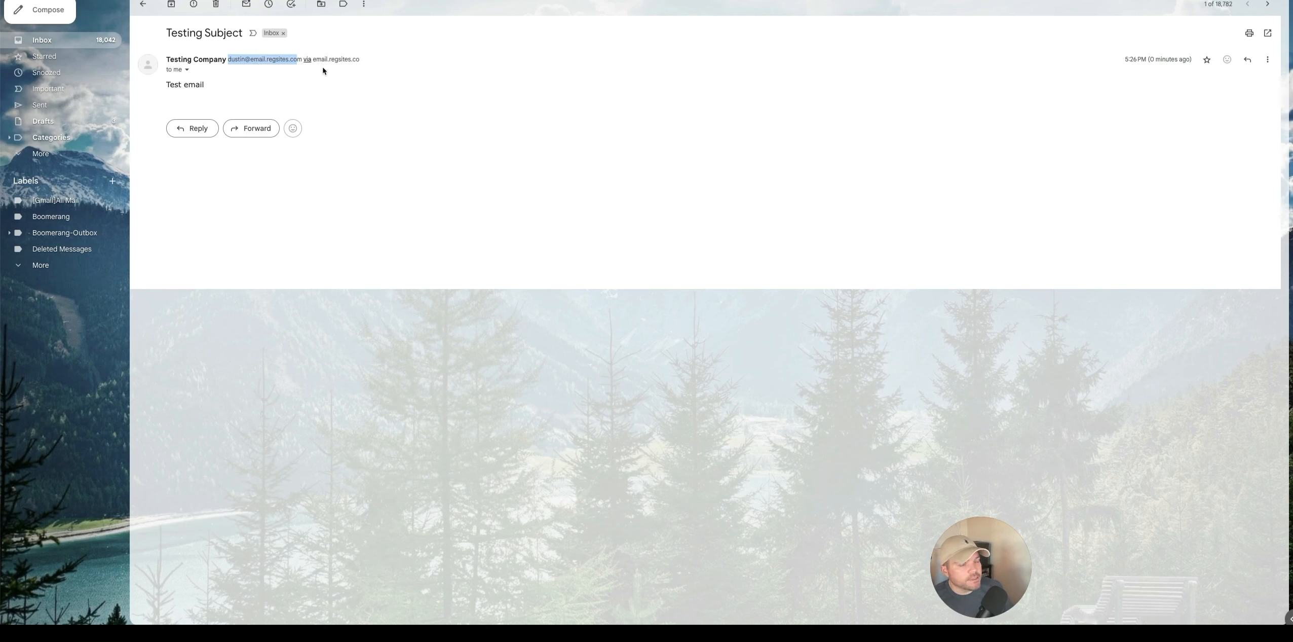
{"action": "left_click", "coordinate": [308, 61]}
{"action": "left_click_drag", "start_coordinate": [312, 61], "coordinate": [366, 124]}
{"action": "left_click", "coordinate": [385, 100]}
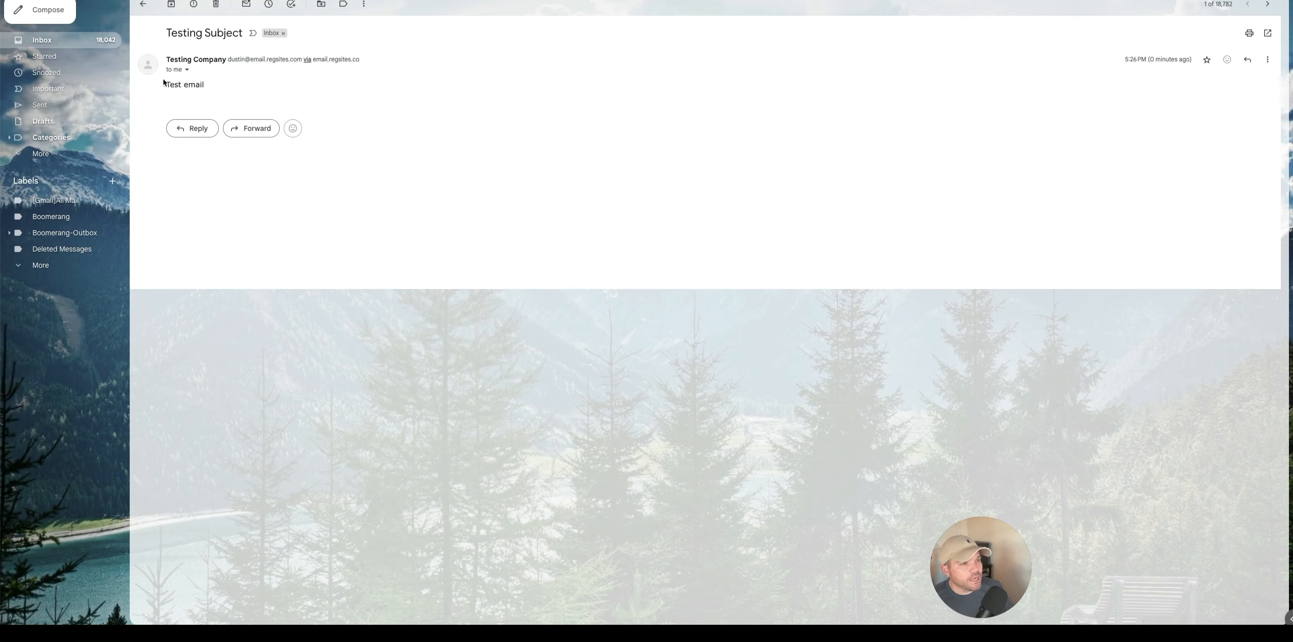
{"action": "left_click_drag", "start_coordinate": [165, 85], "coordinate": [221, 91]}
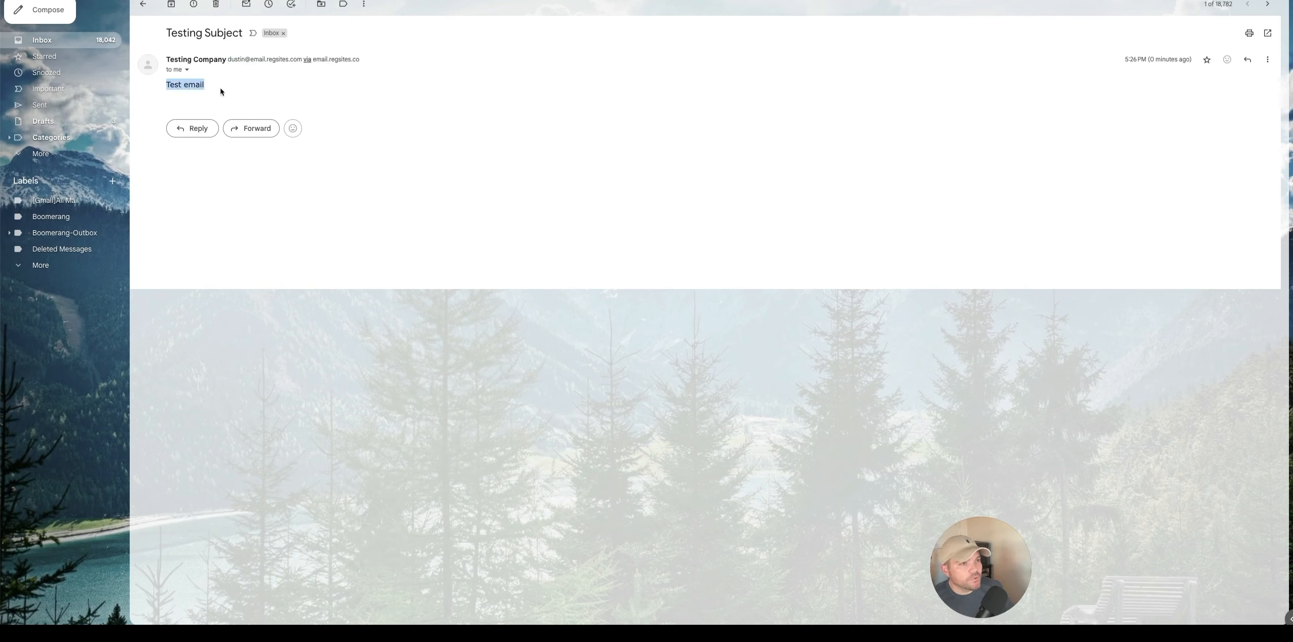
{"action": "left_click", "coordinate": [262, 90]}
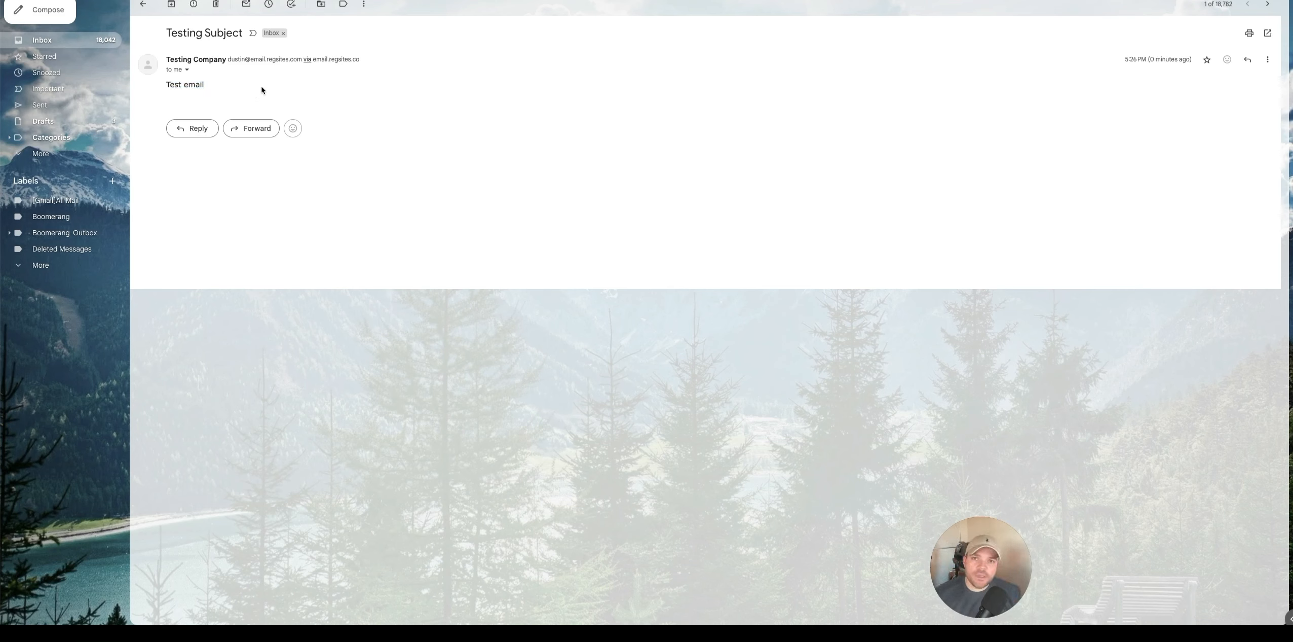